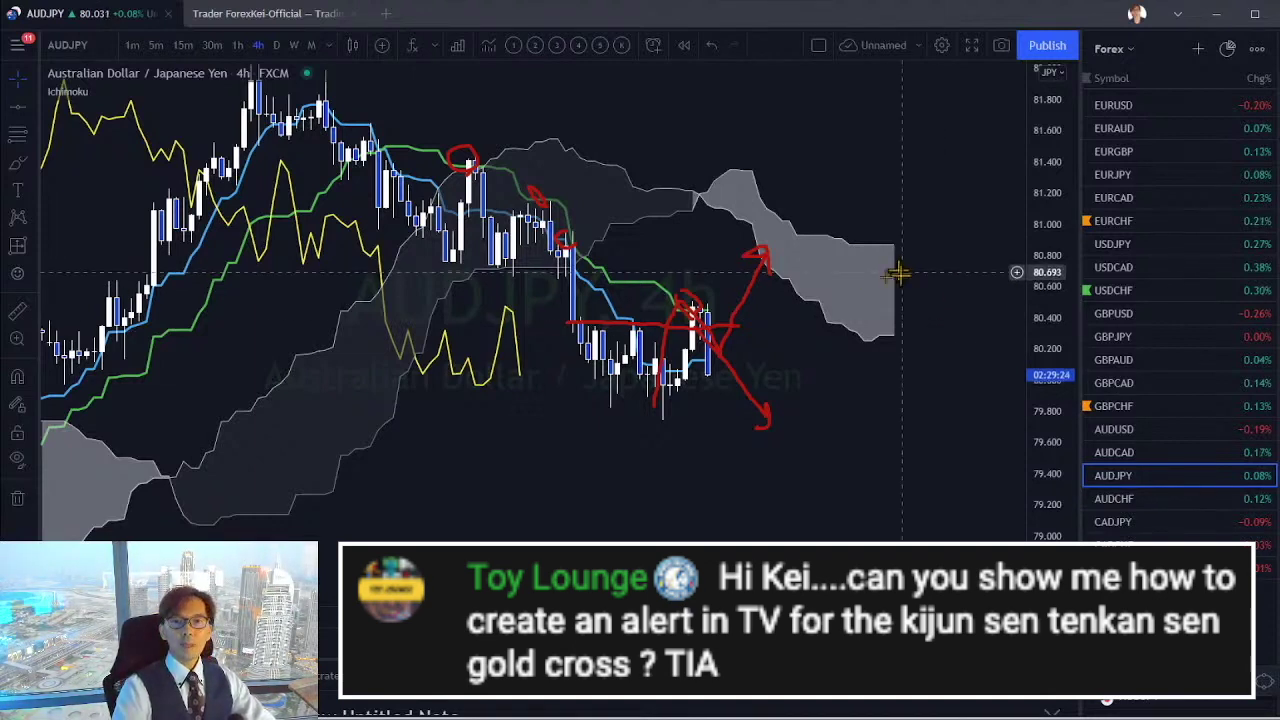
- Erase the red hand-drawn markings from the AUDJPY chart and select the Ichimoku indicator
key(Escape)
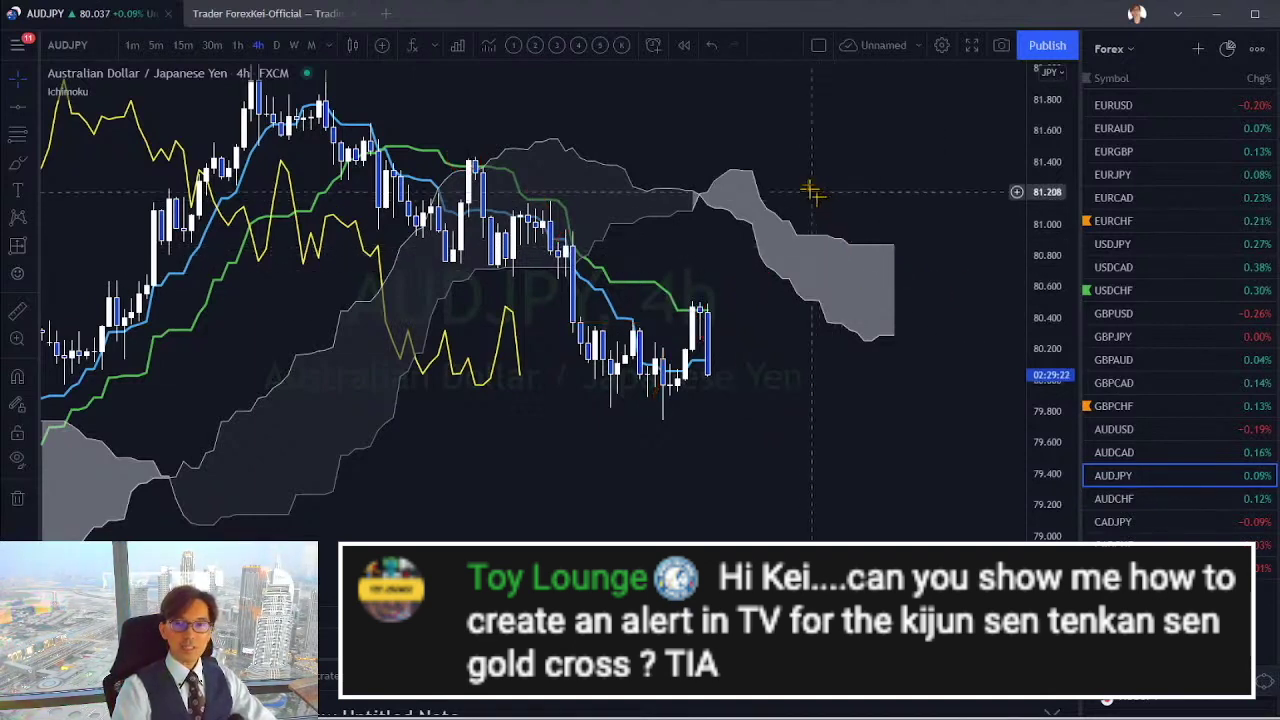
click(760, 197)
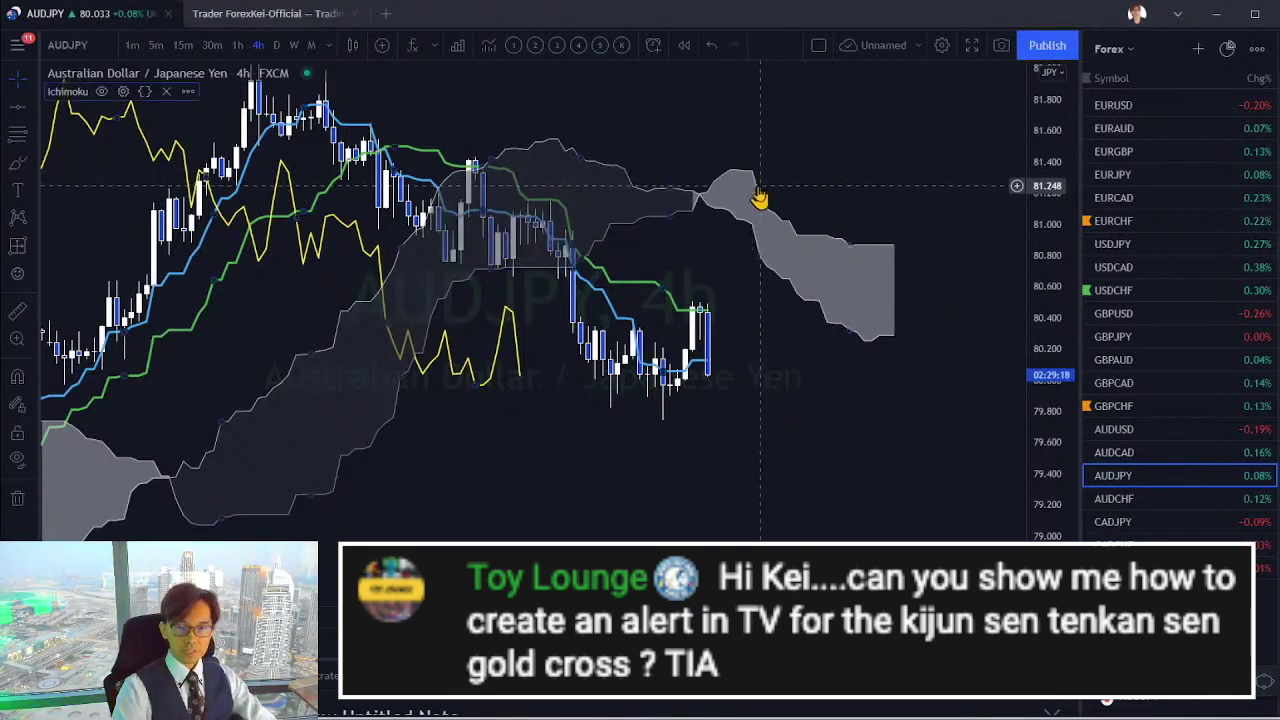
- Start a new Ichimoku alert with the Conversion Line as the watched line
right_click(672, 197)
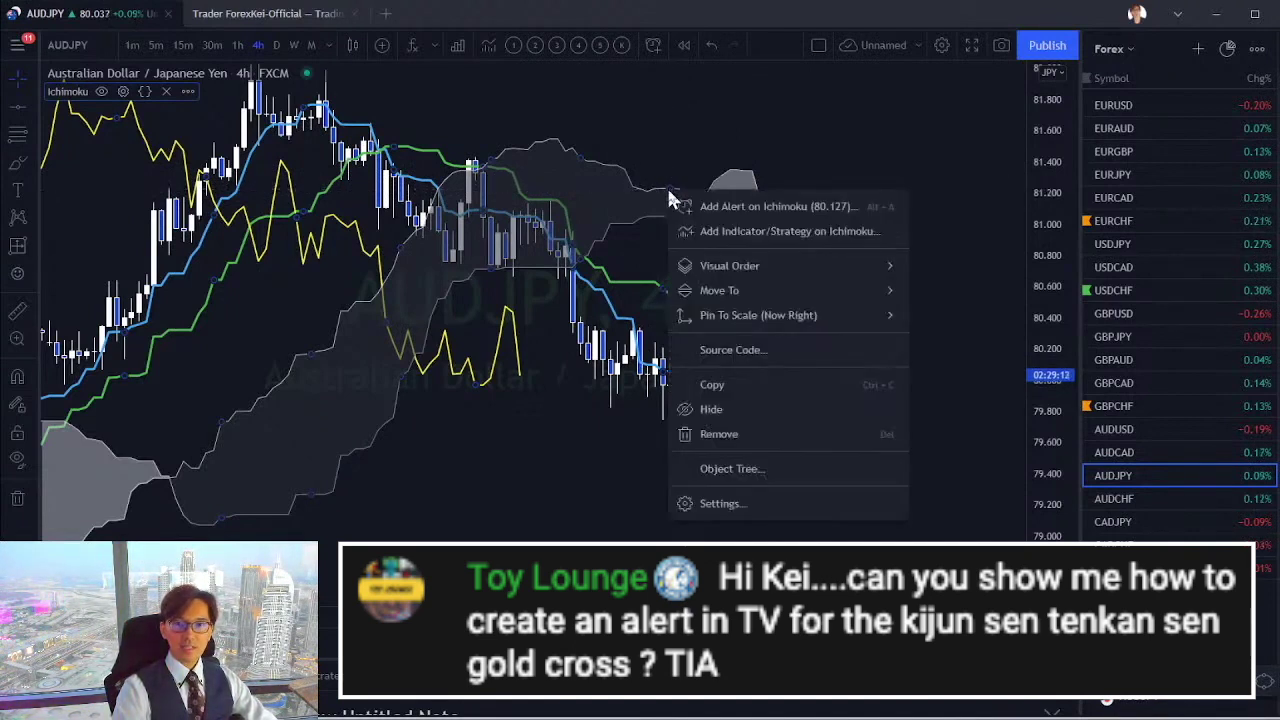
click(735, 204)
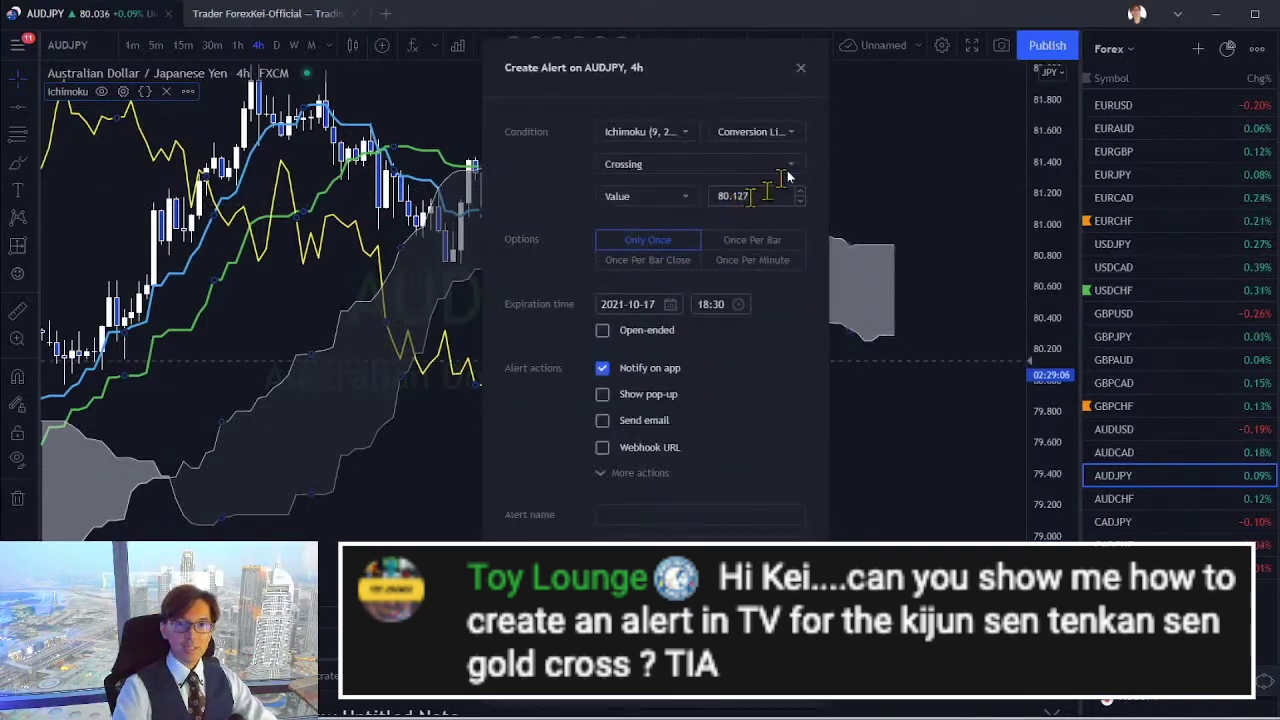
click(678, 136)
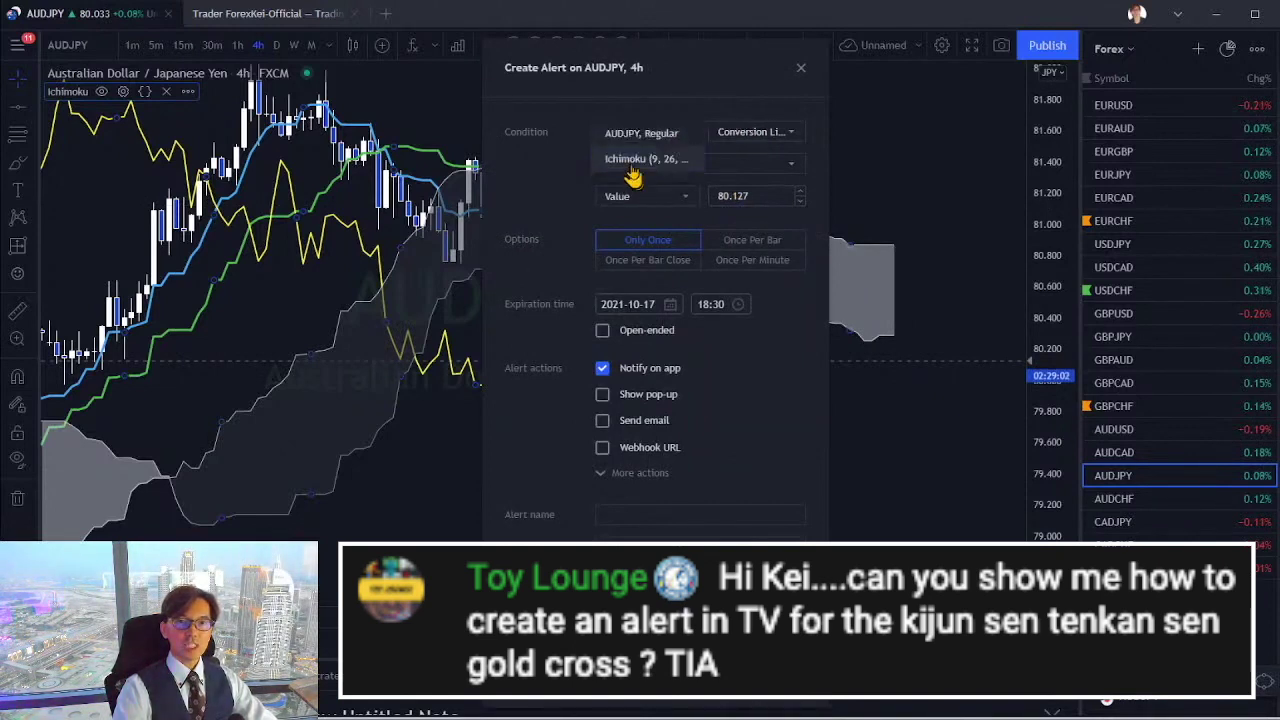
click(600, 160)
click(740, 140)
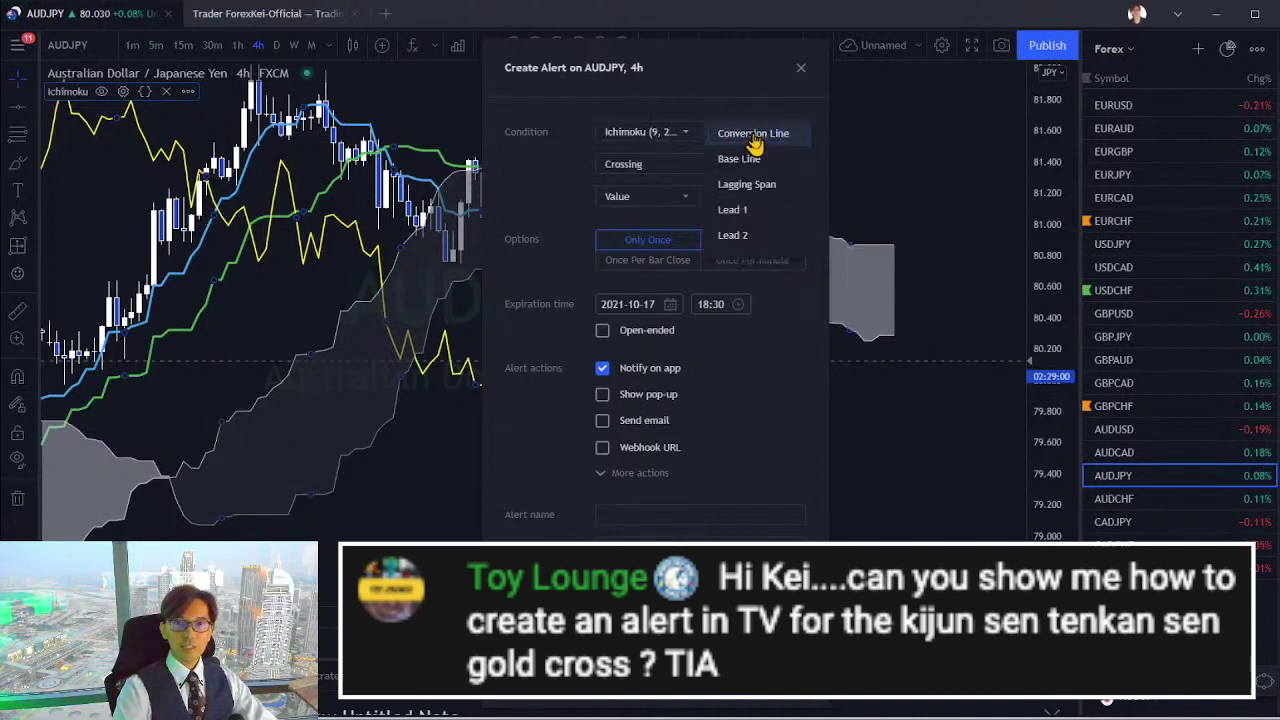
scroll(780, 207, down, 1)
scroll(755, 270, up, 1)
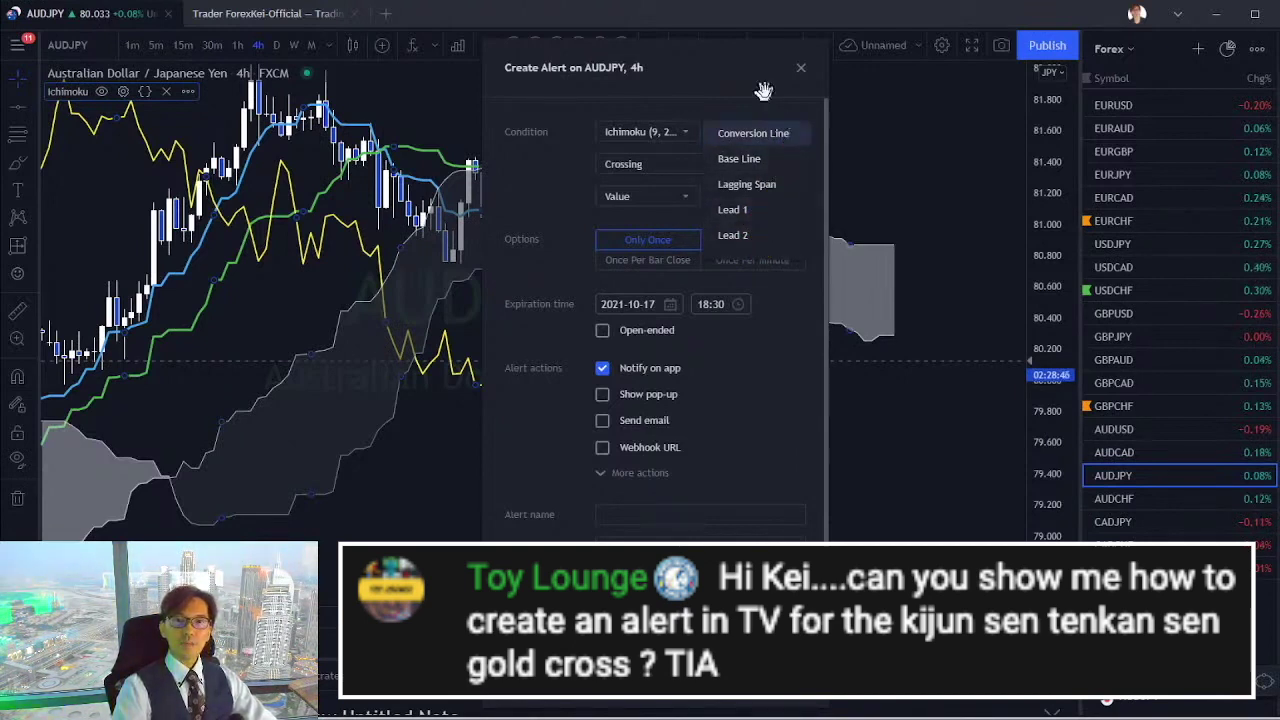
click(690, 78)
- Set the alert condition to Conversion Line Crossing the value 80.127
click(778, 132)
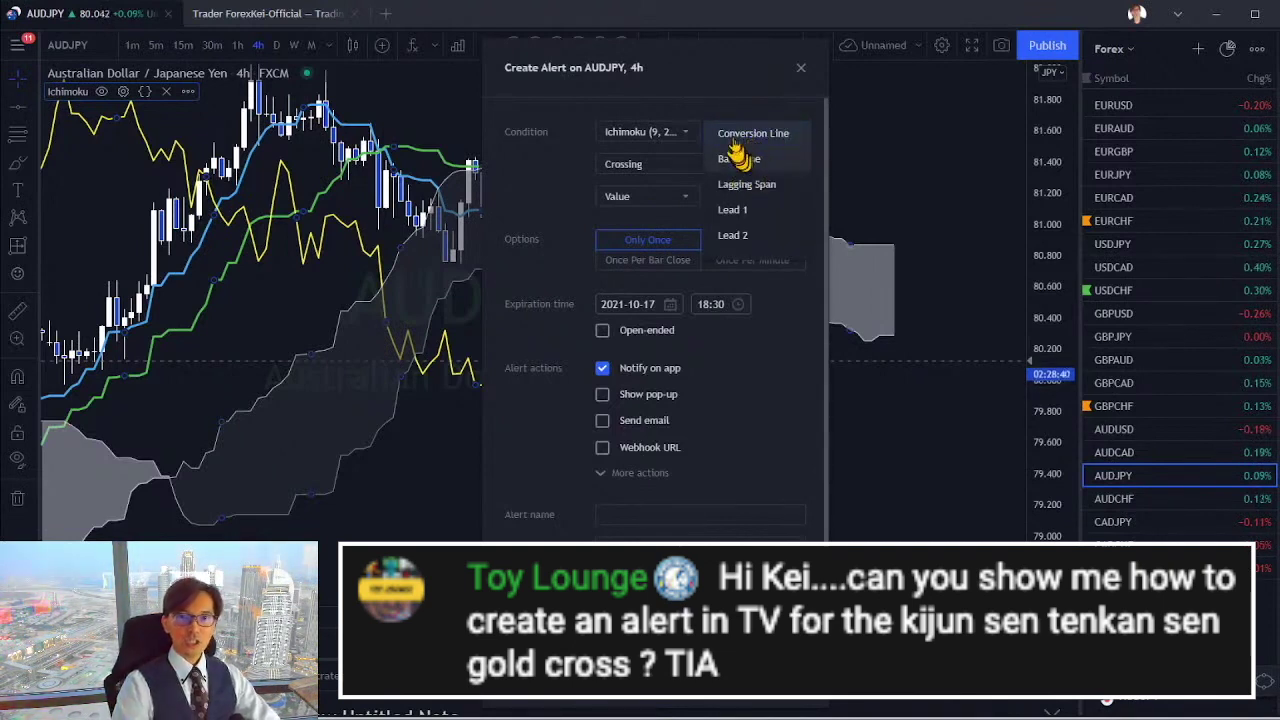
click(733, 140)
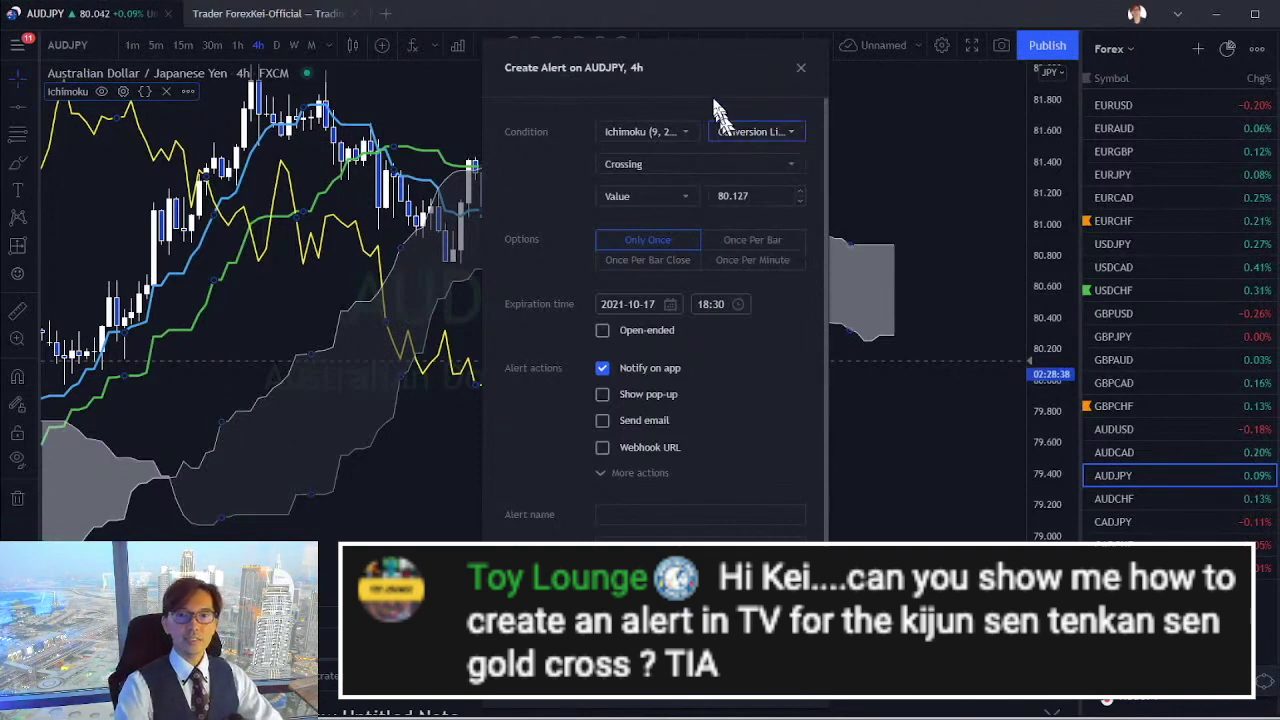
click(647, 172)
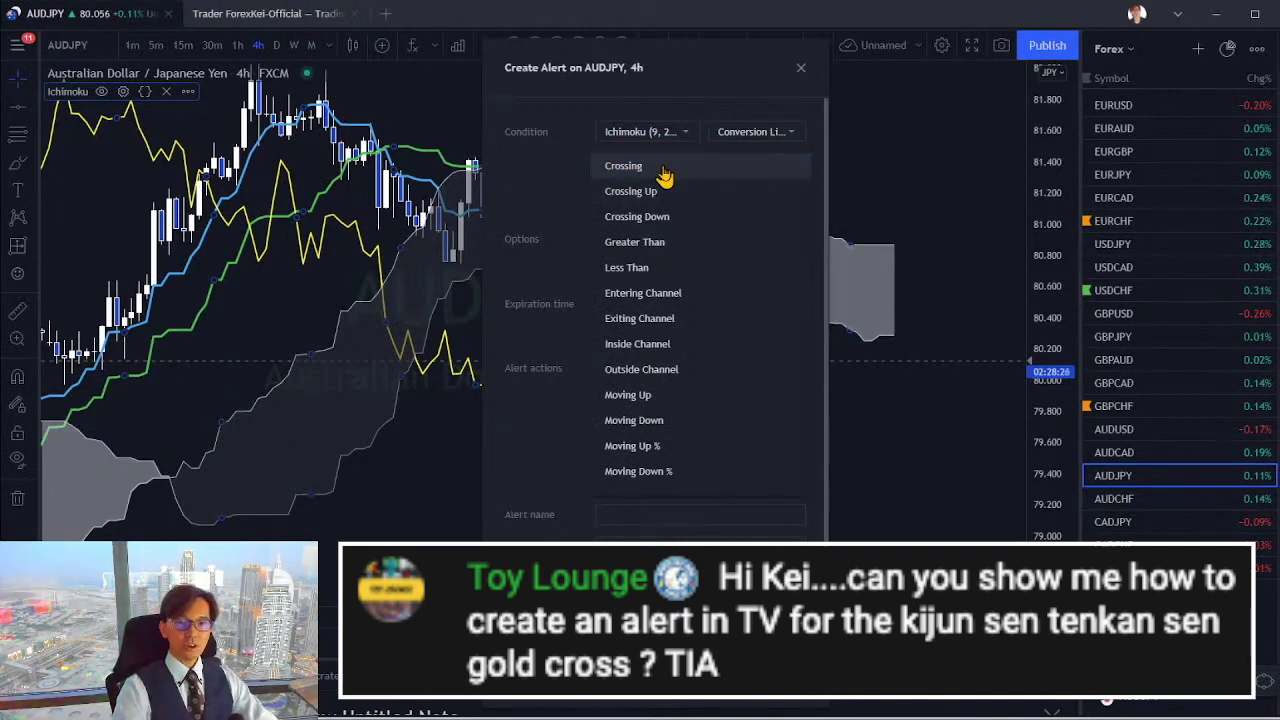
click(664, 172)
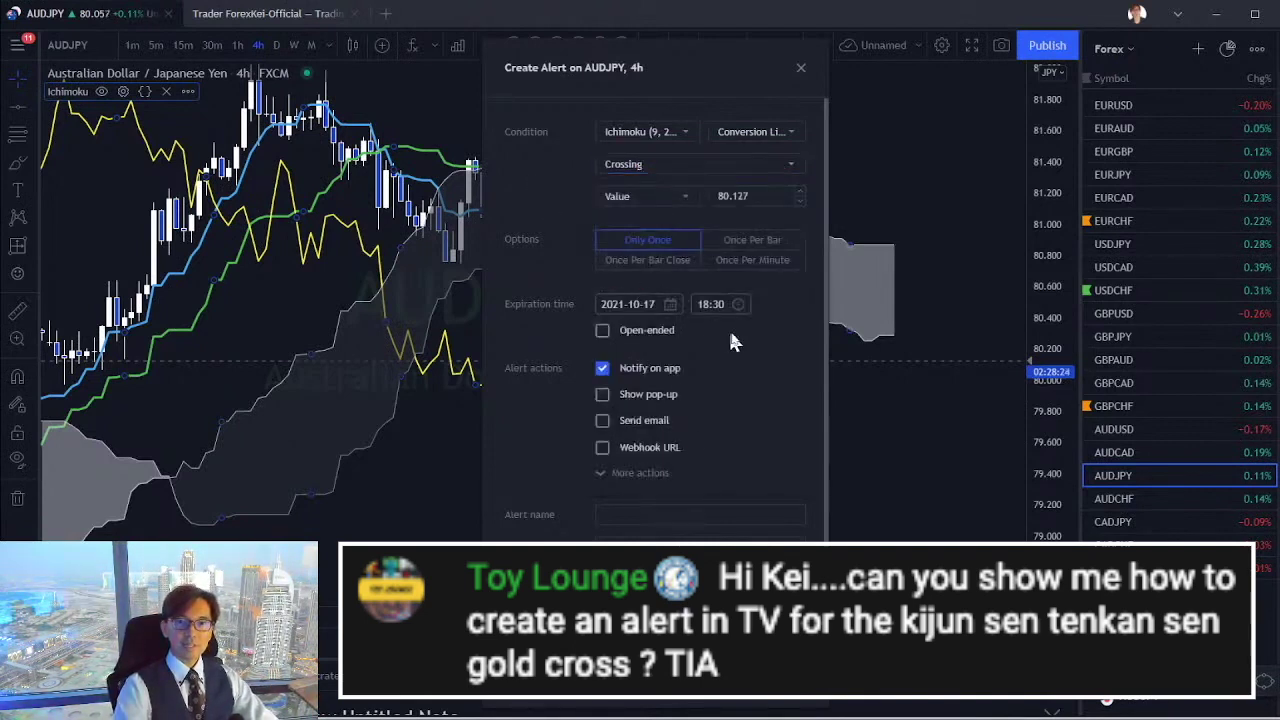
click(773, 148)
scroll(749, 190, down, 1)
scroll(752, 235, up, 1)
click(549, 237)
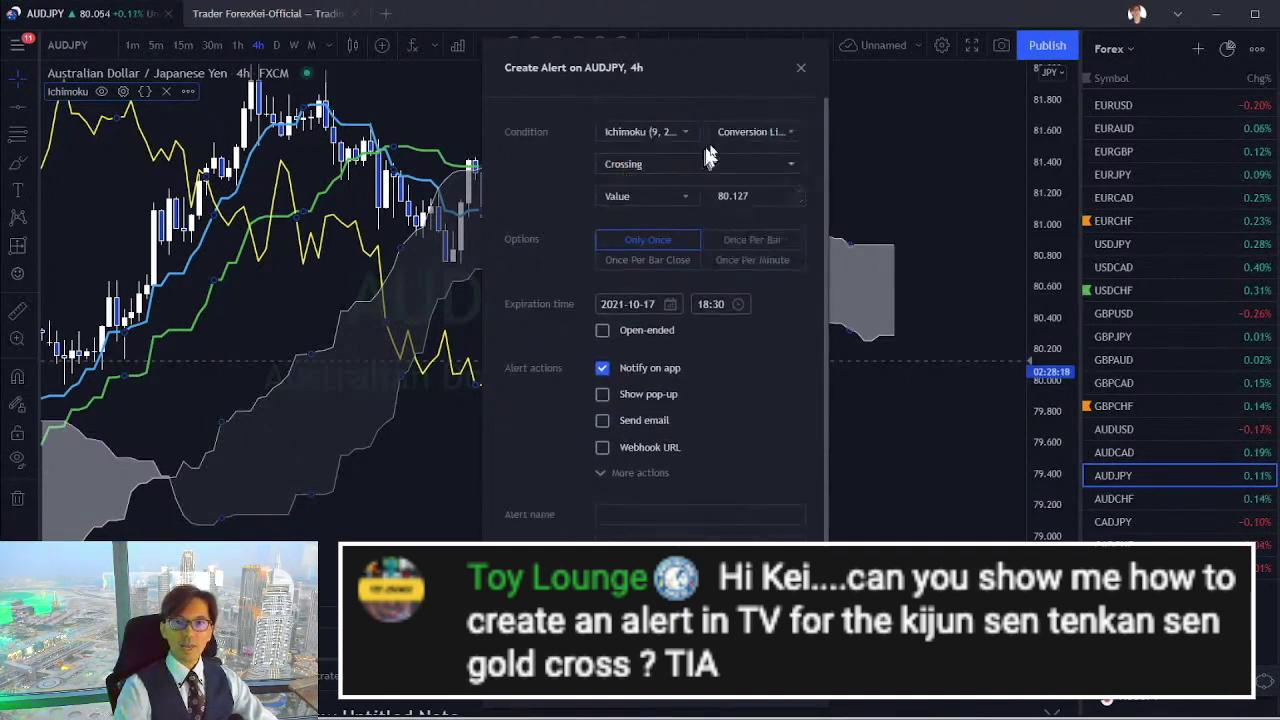
click(680, 136)
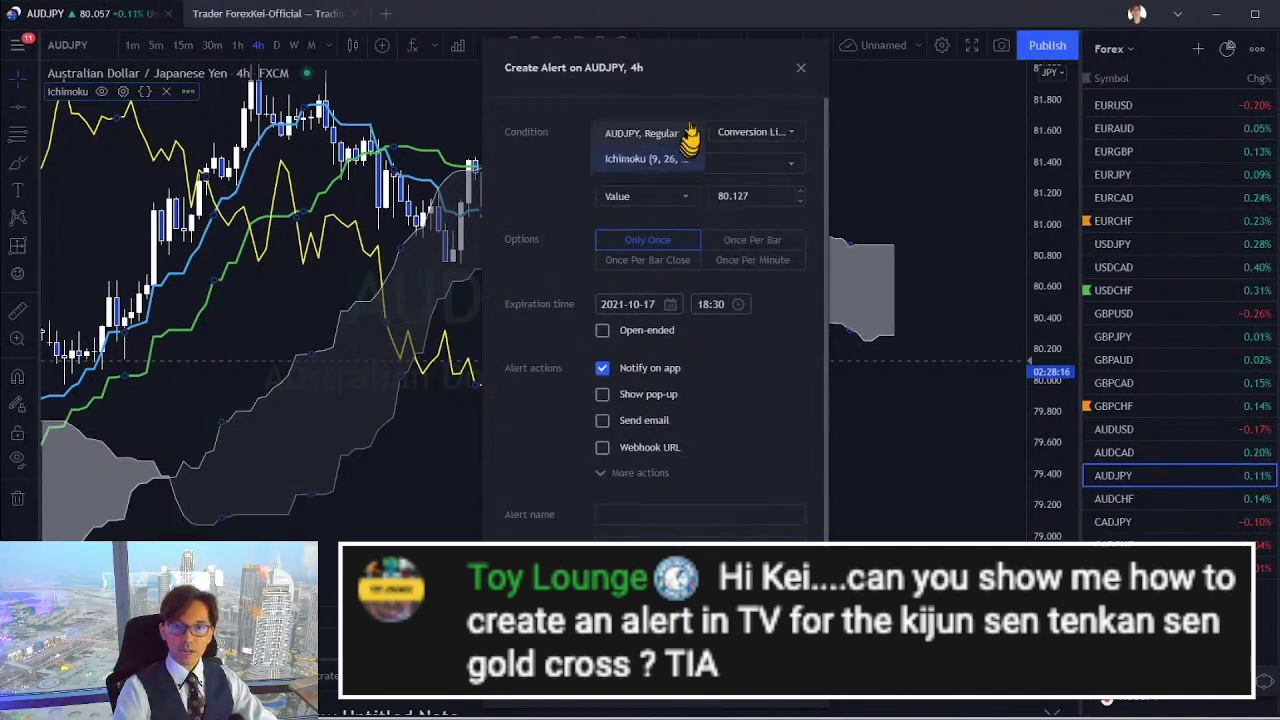
click(665, 108)
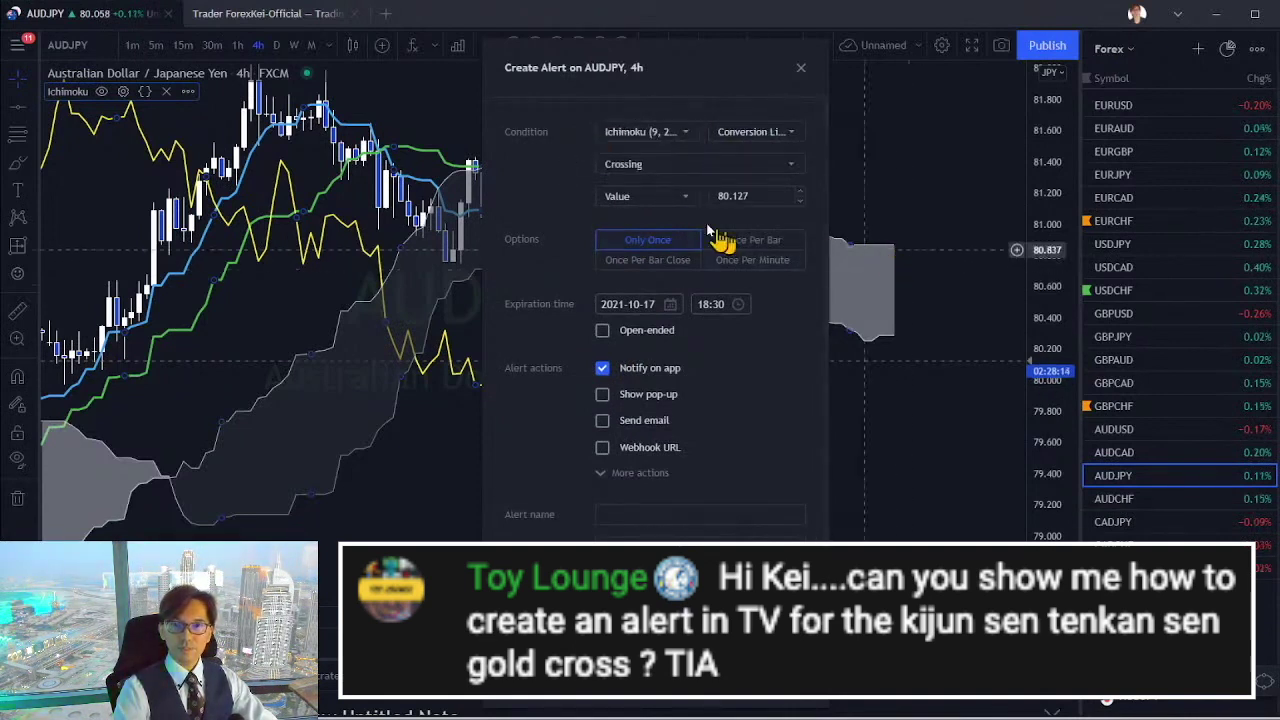
- Replace the 80.127 value target with the Ichimoku Base Line and watch Lead 1
click(676, 208)
click(609, 226)
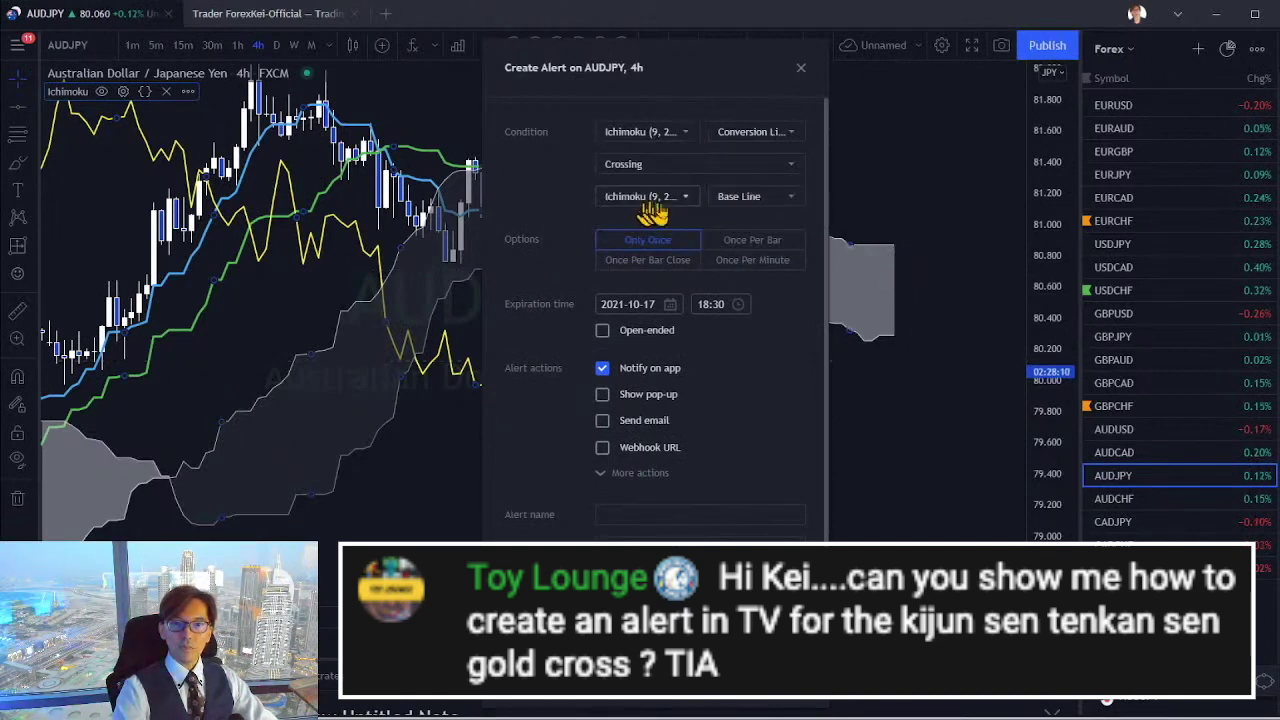
click(663, 208)
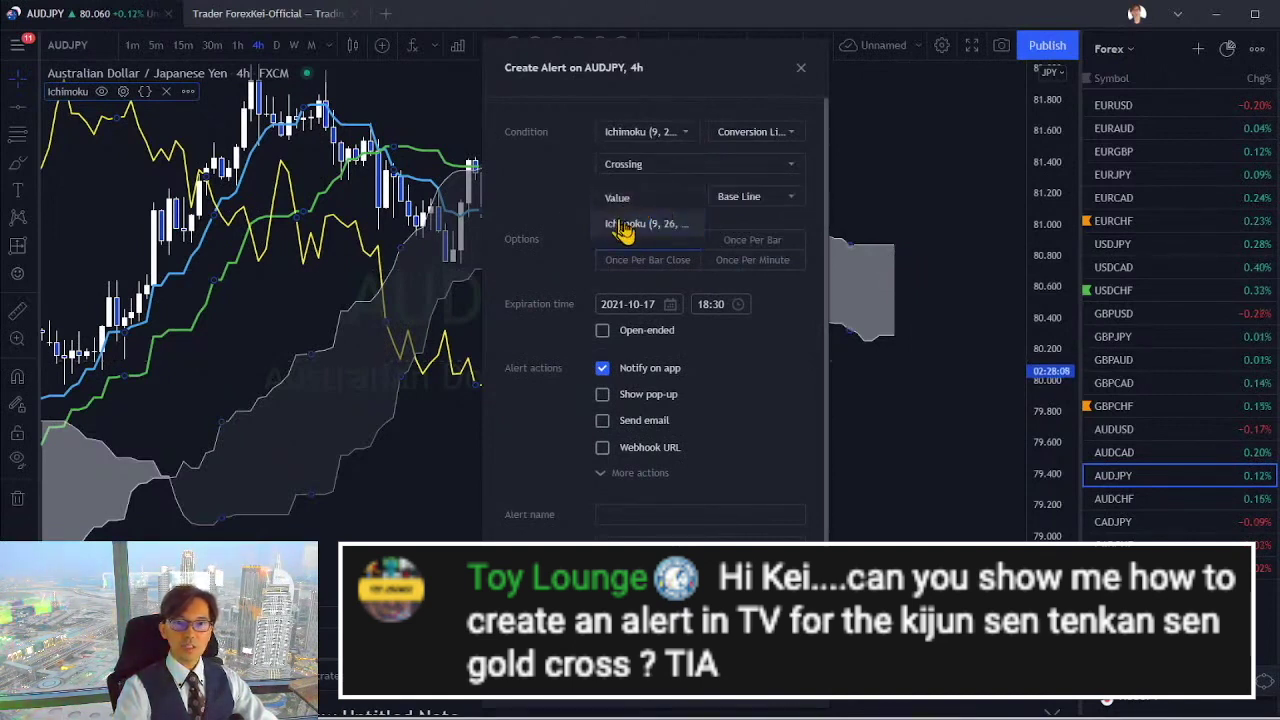
click(625, 228)
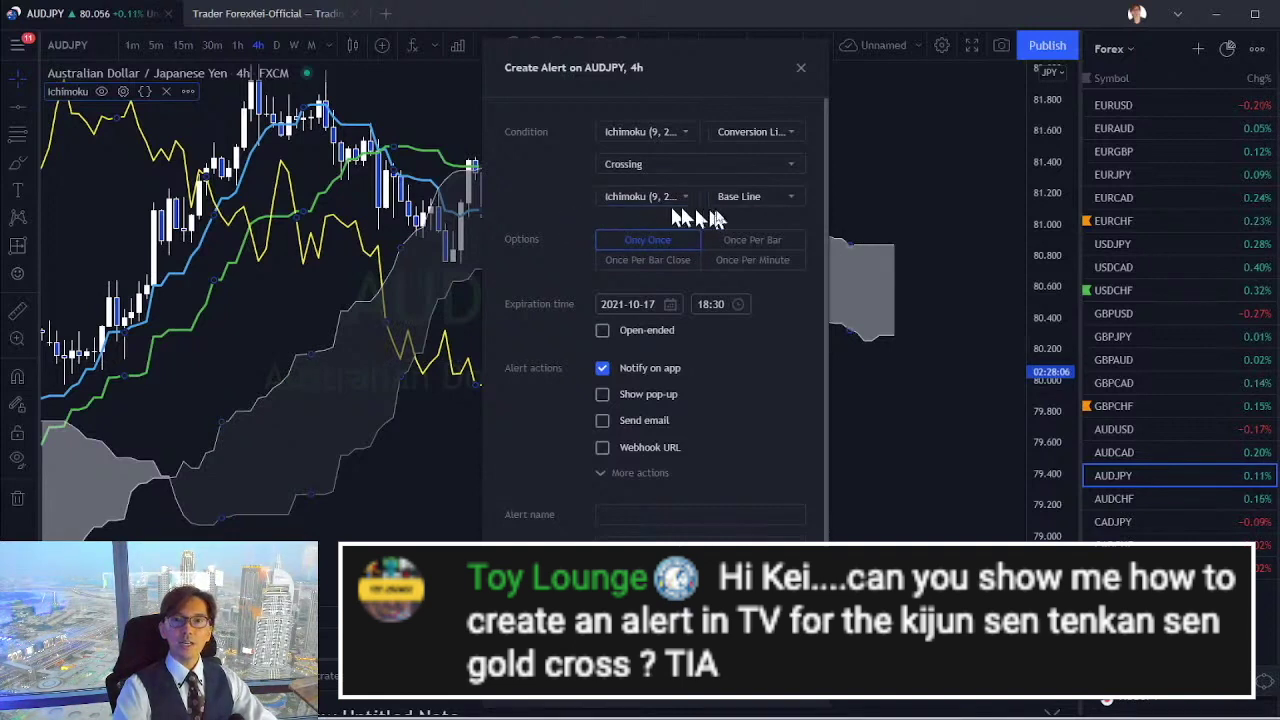
click(762, 203)
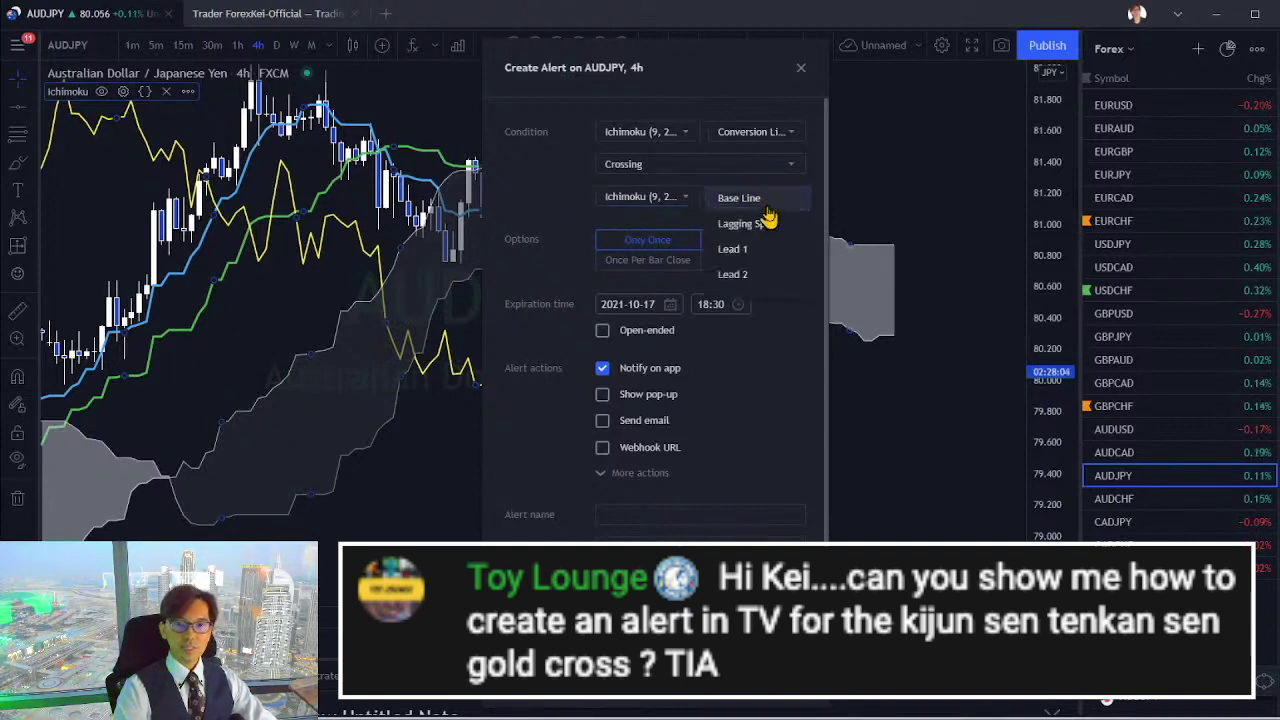
click(764, 205)
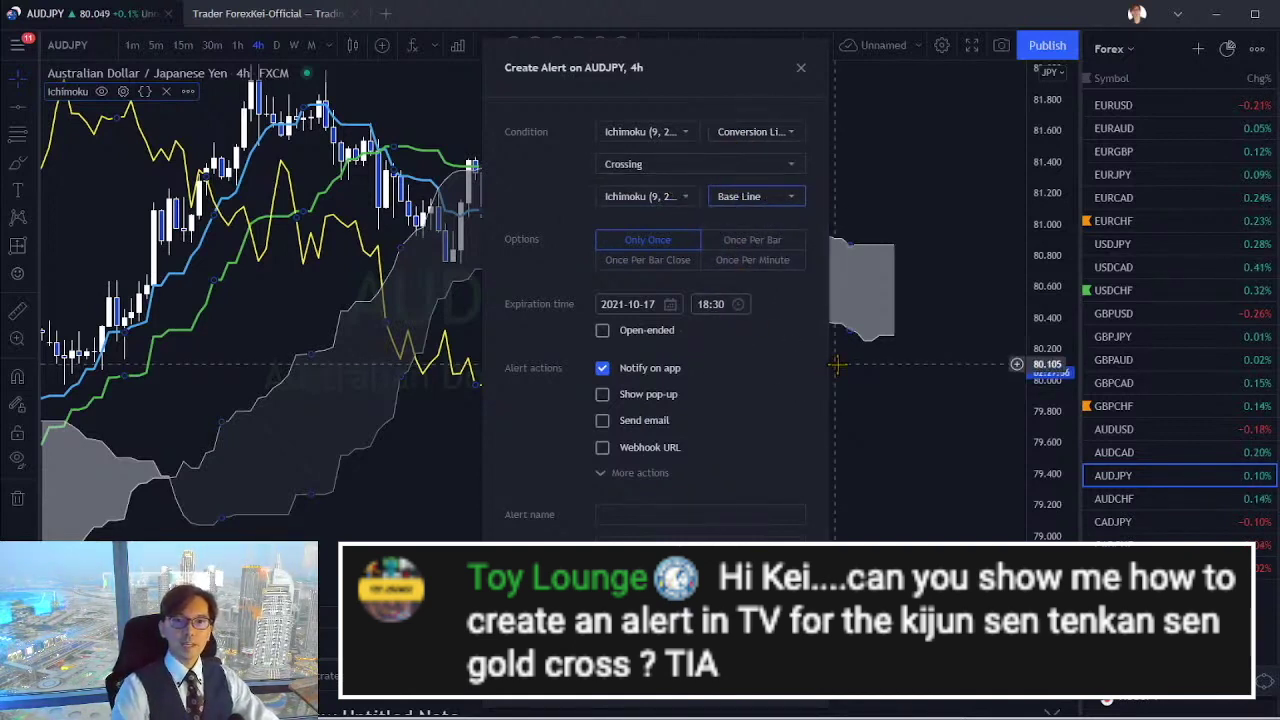
click(753, 140)
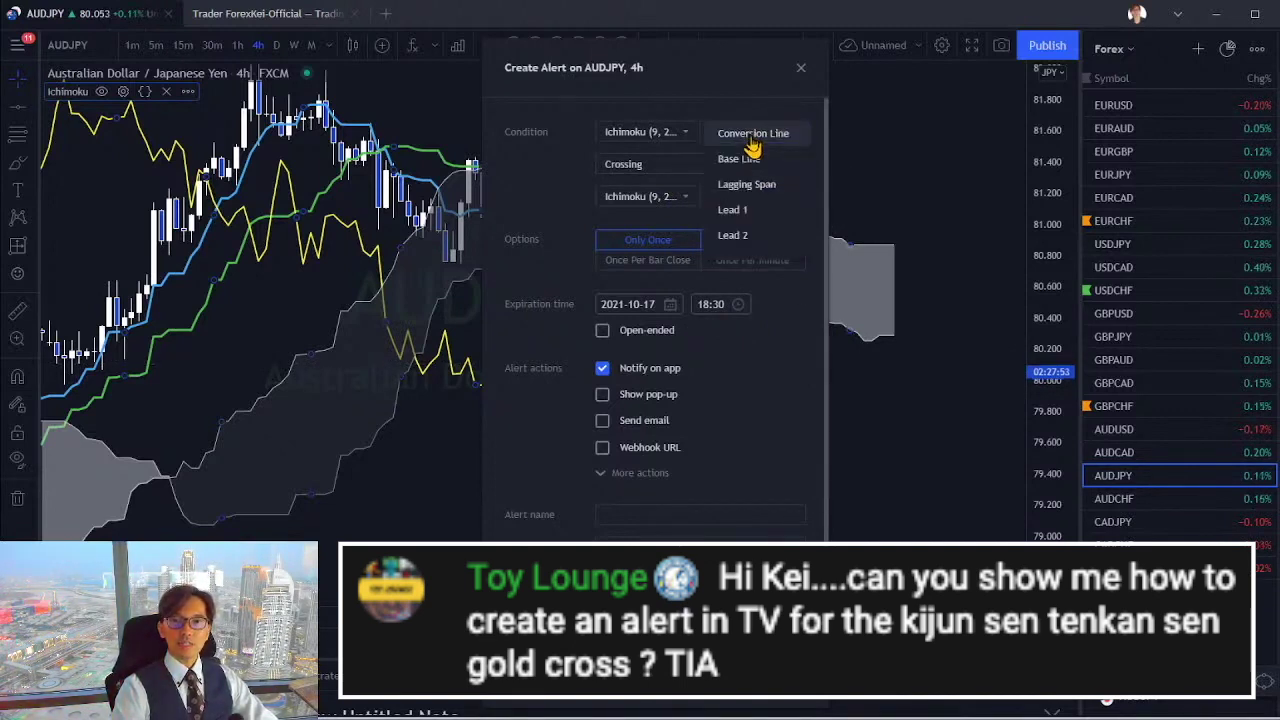
click(743, 214)
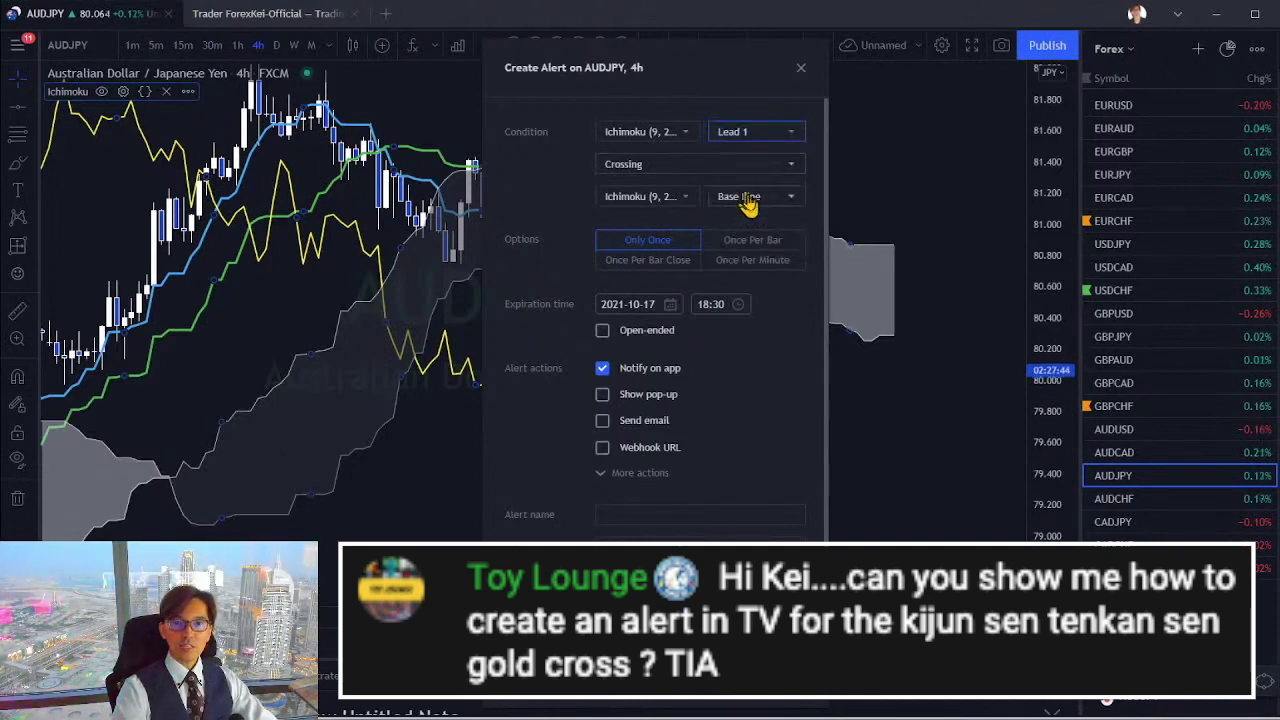
click(738, 196)
- Choose Lead 2 as the comparison line and highlight the 'AUDJPY, 4h' alert title
click(758, 271)
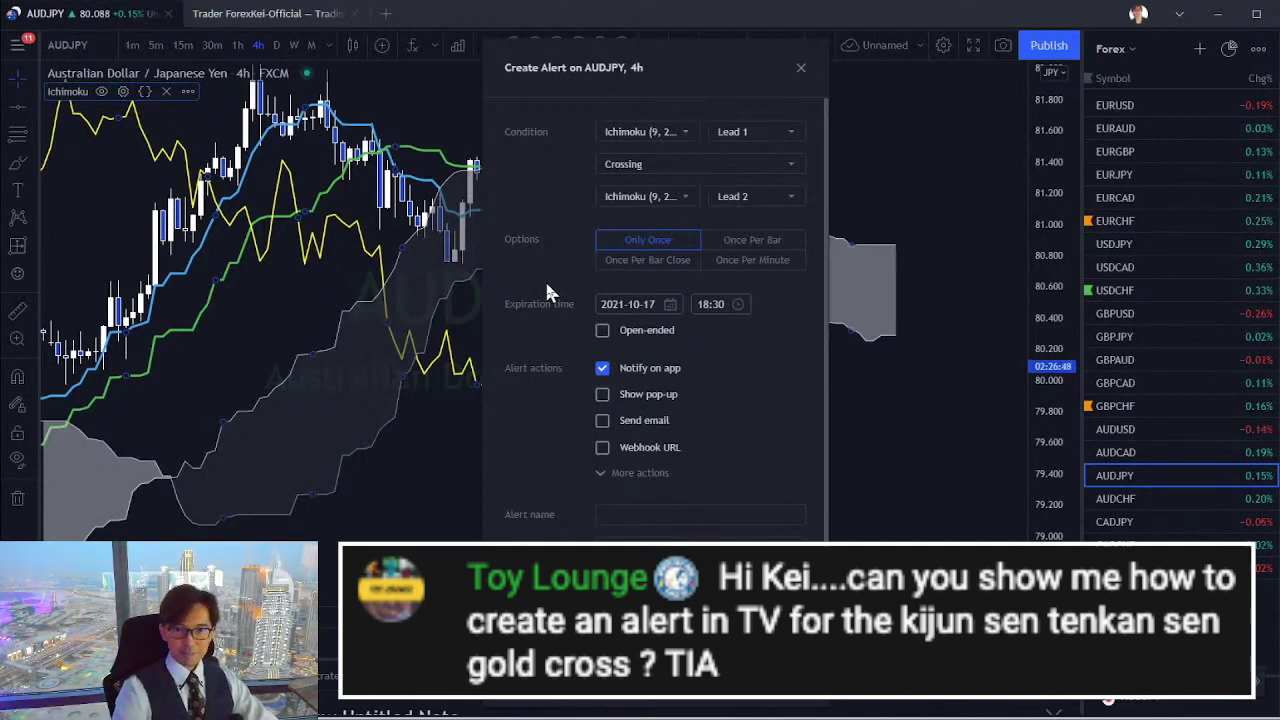
drag(630, 66, 662, 70)
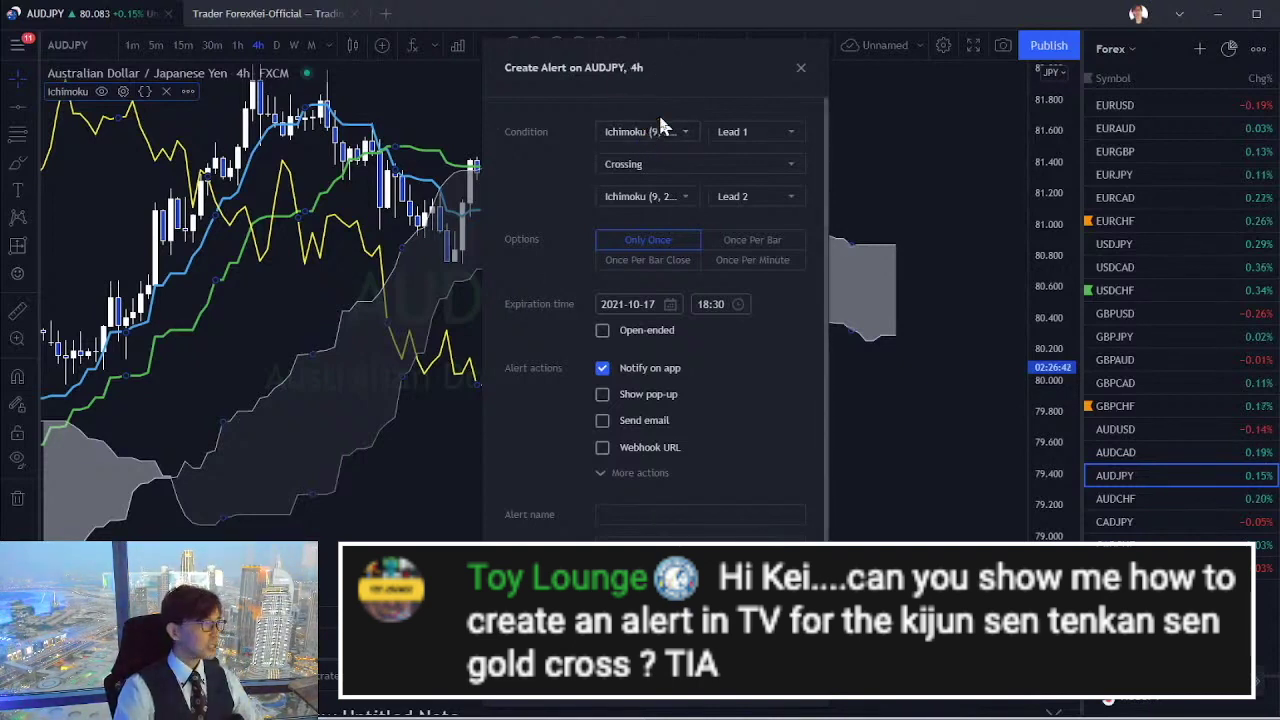
mouse_move(660, 120)
mouse_down()
mouse_move(612, 65)
mouse_move(643, 68)
mouse_up()
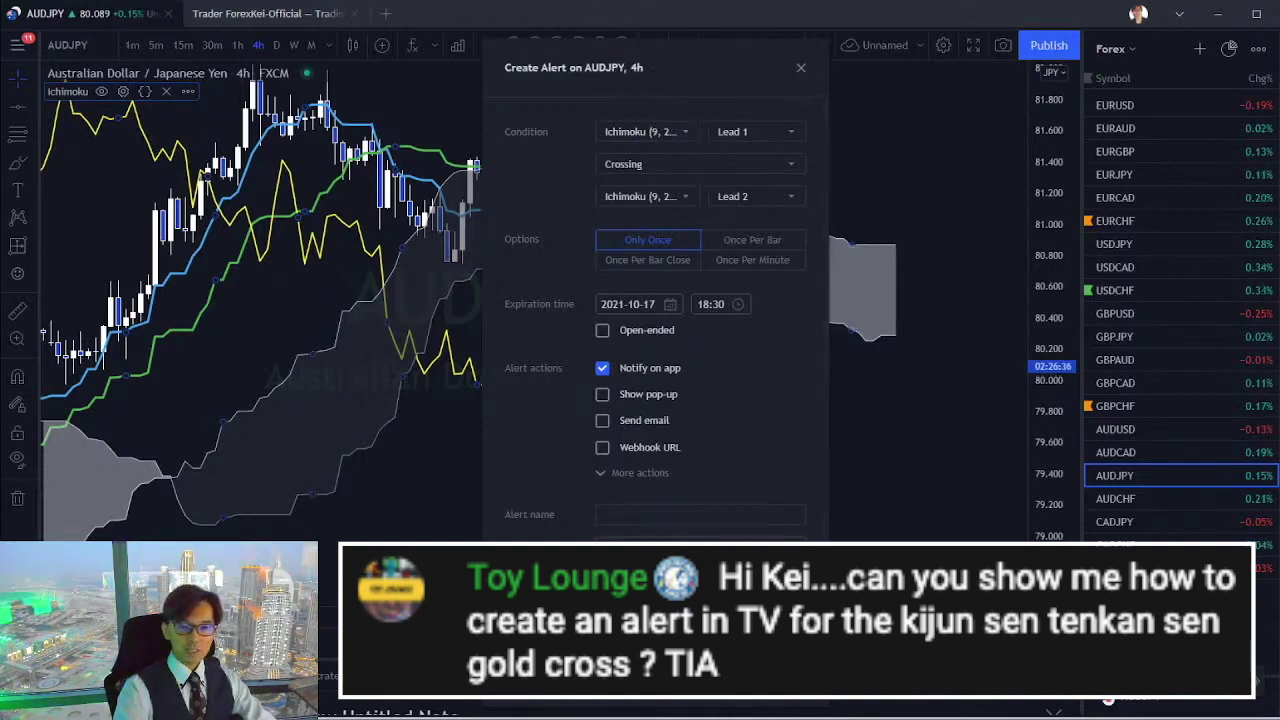
- Switch AUDJPY to the daily timeframe and start a new Ichimoku alert
key(Escape)
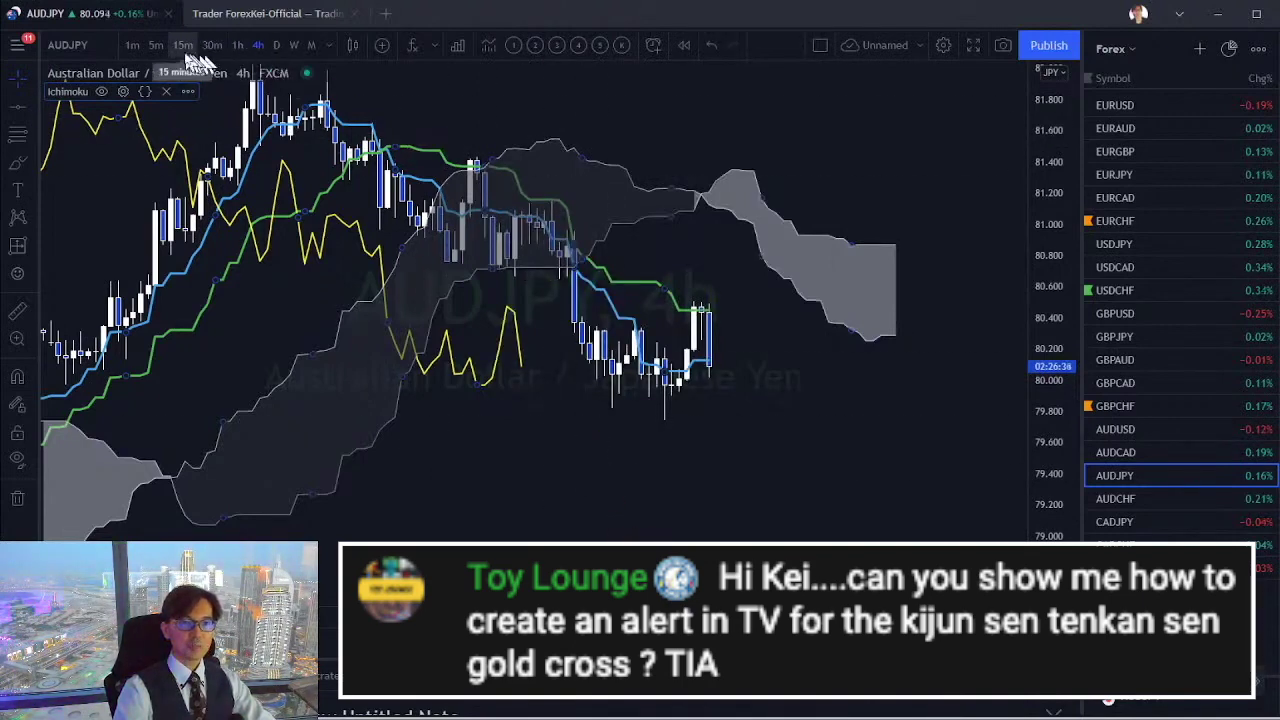
click(276, 45)
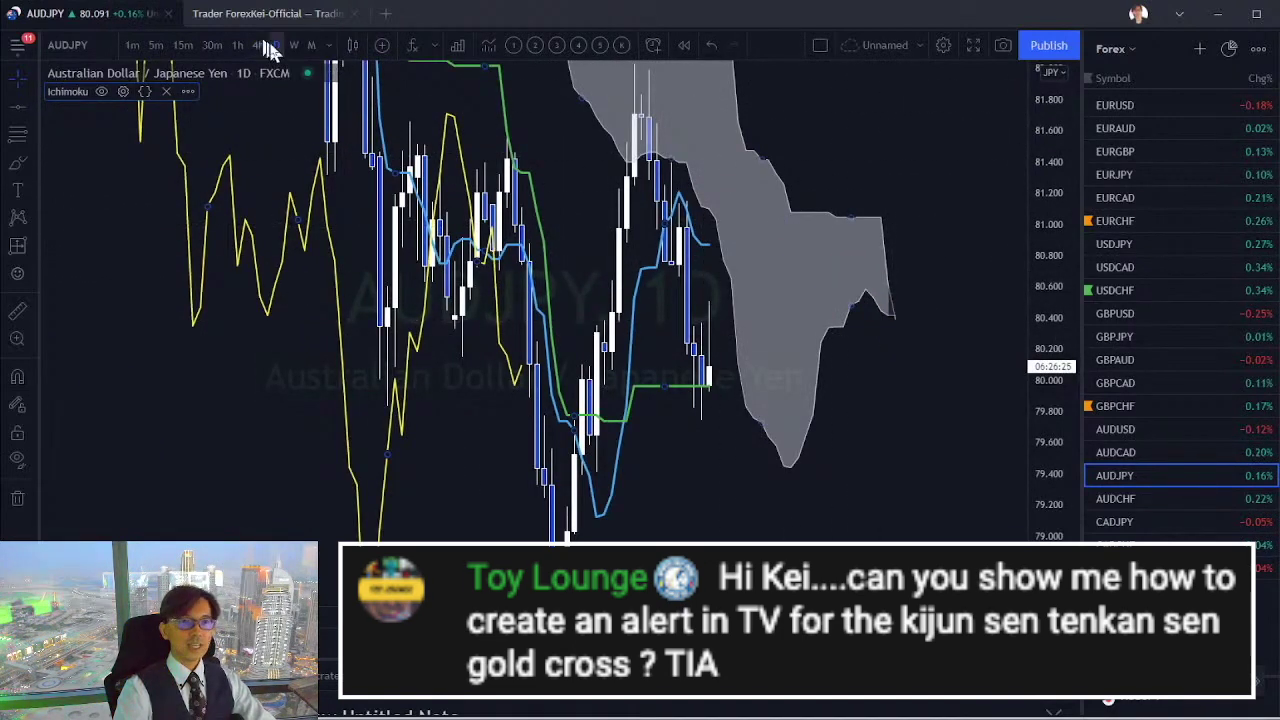
right_click(760, 160)
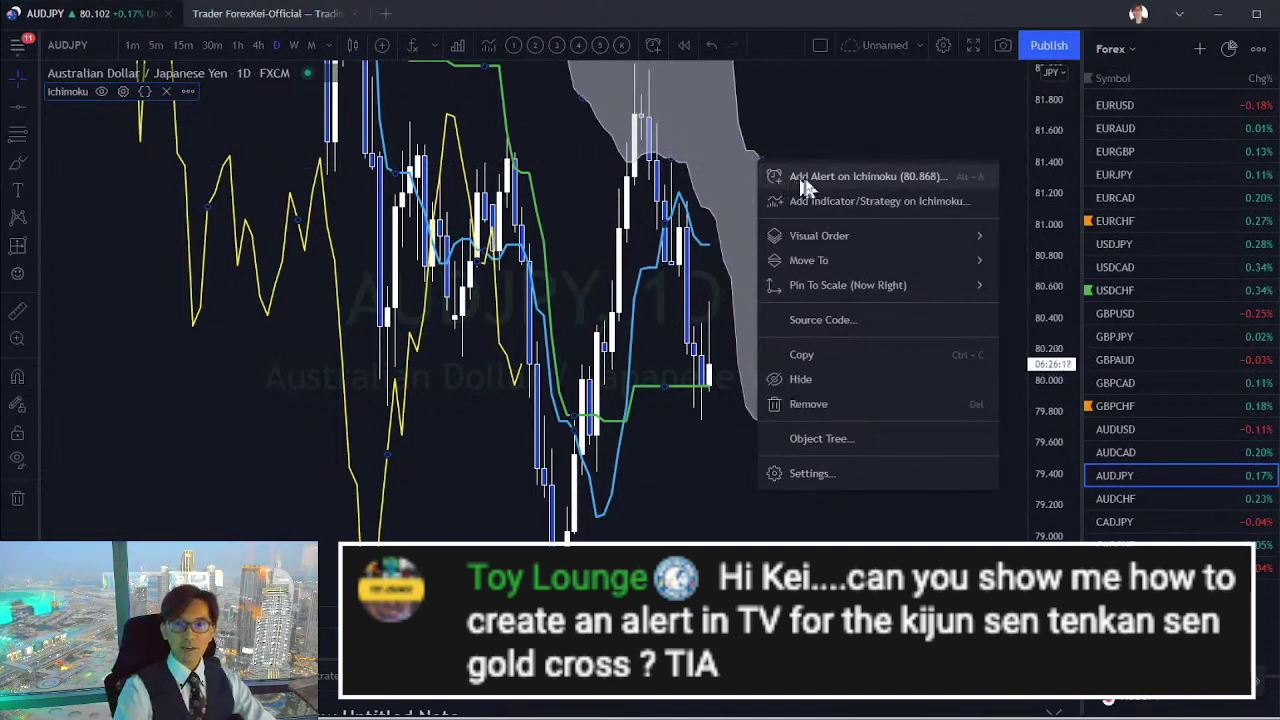
click(808, 178)
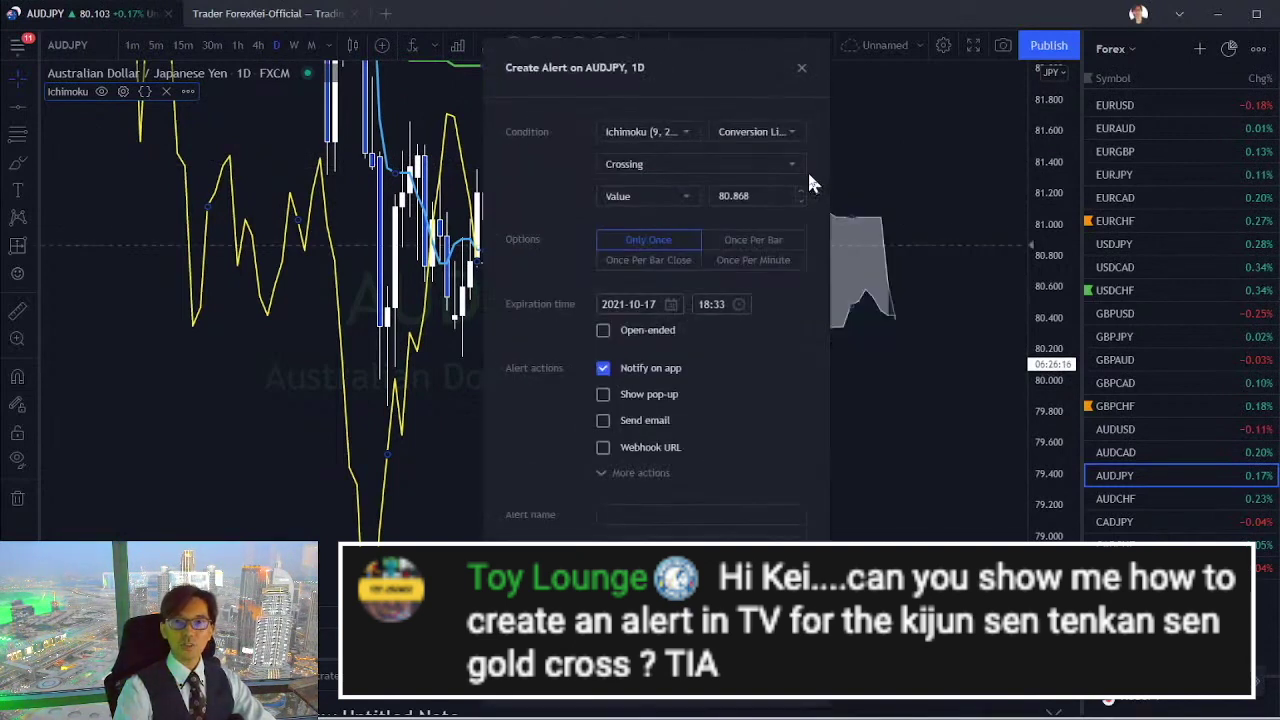
click(748, 143)
click(717, 128)
- Set the alert condition to Ichimoku Lagging Span Crossing the value 80.868
click(650, 195)
click(660, 224)
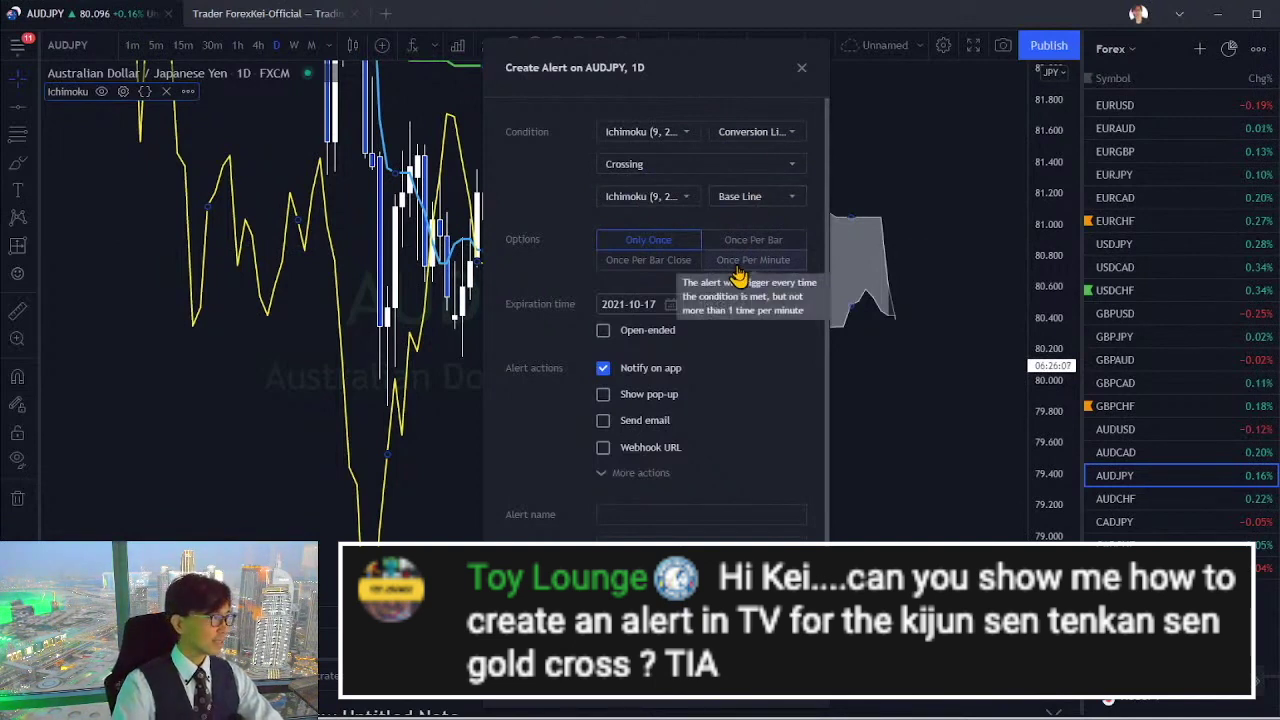
click(764, 133)
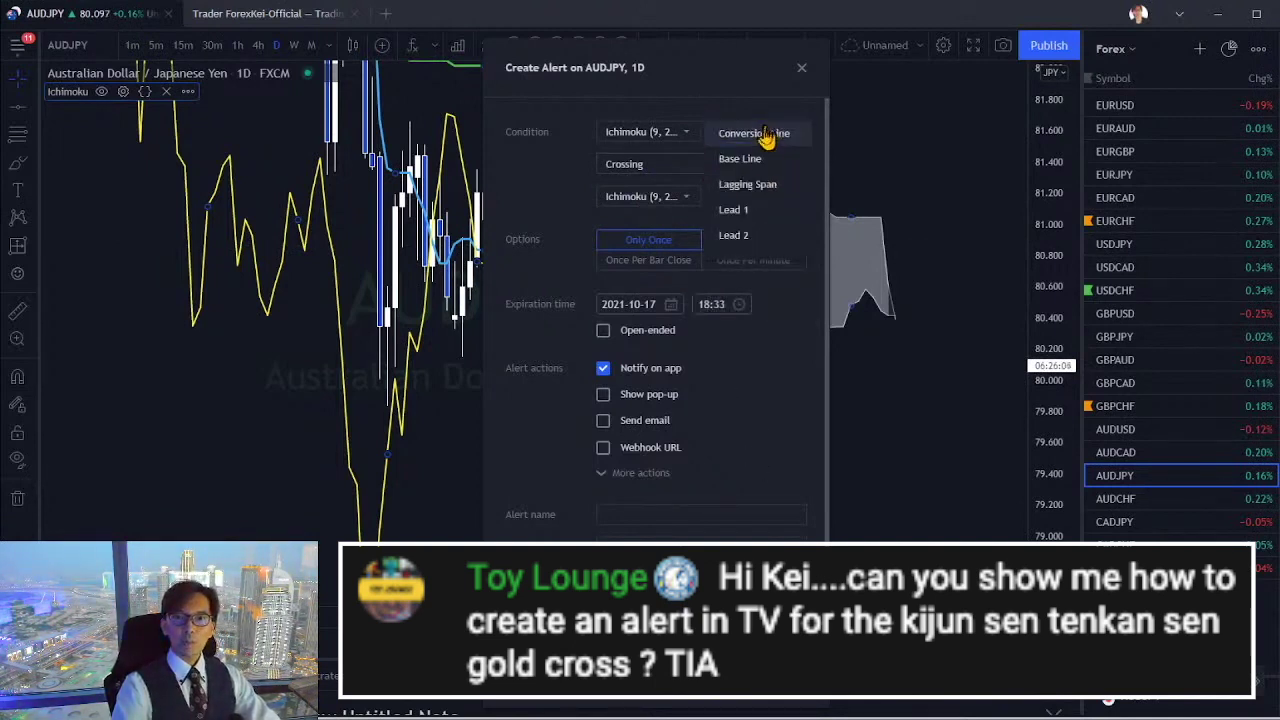
click(768, 185)
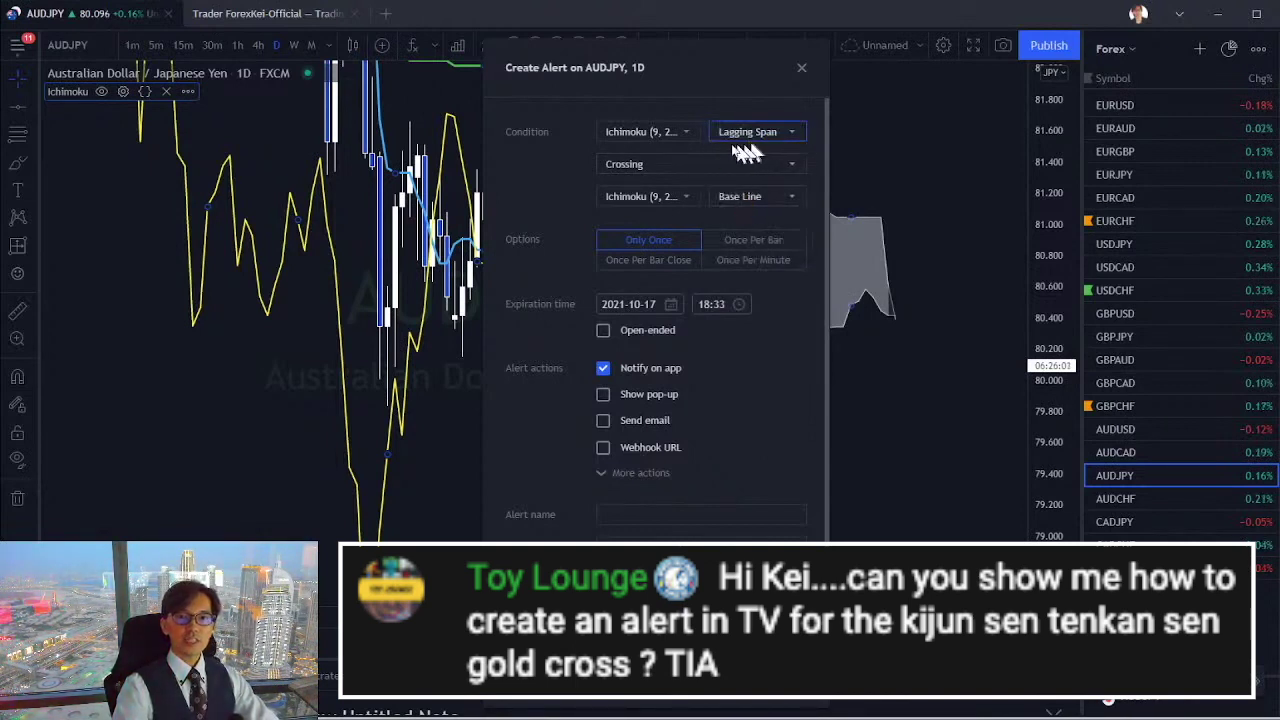
click(740, 198)
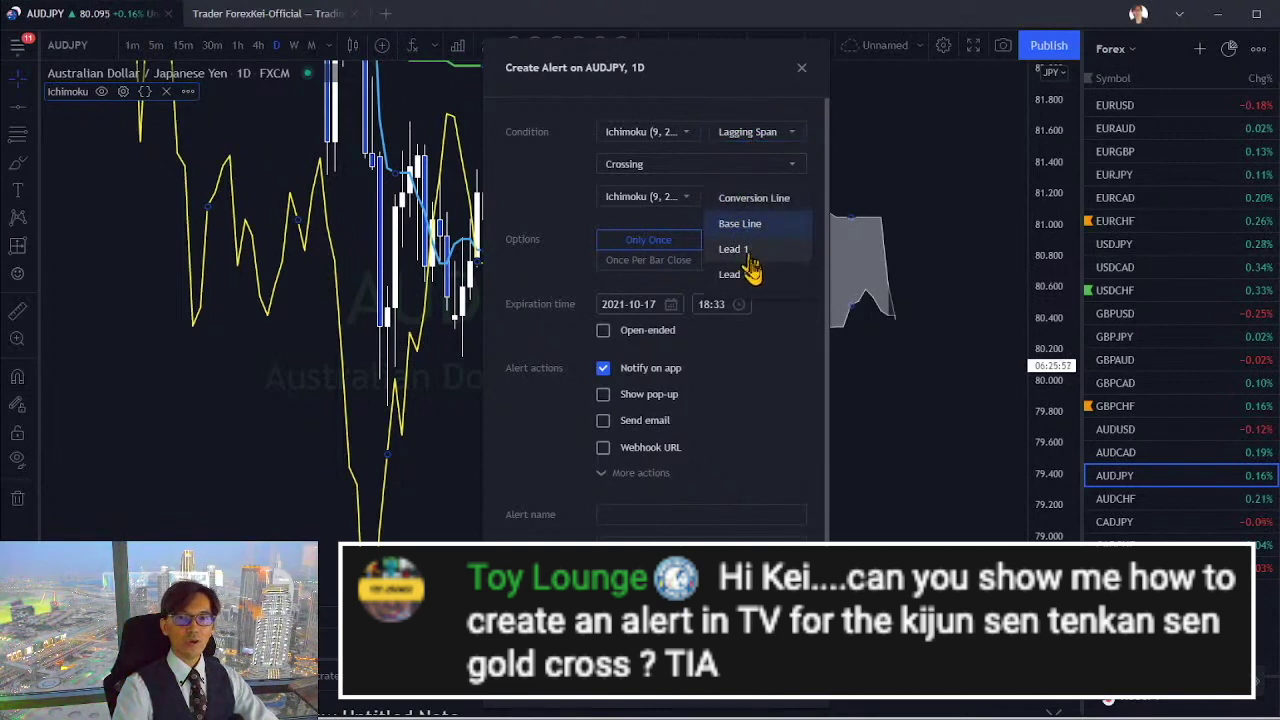
click(780, 345)
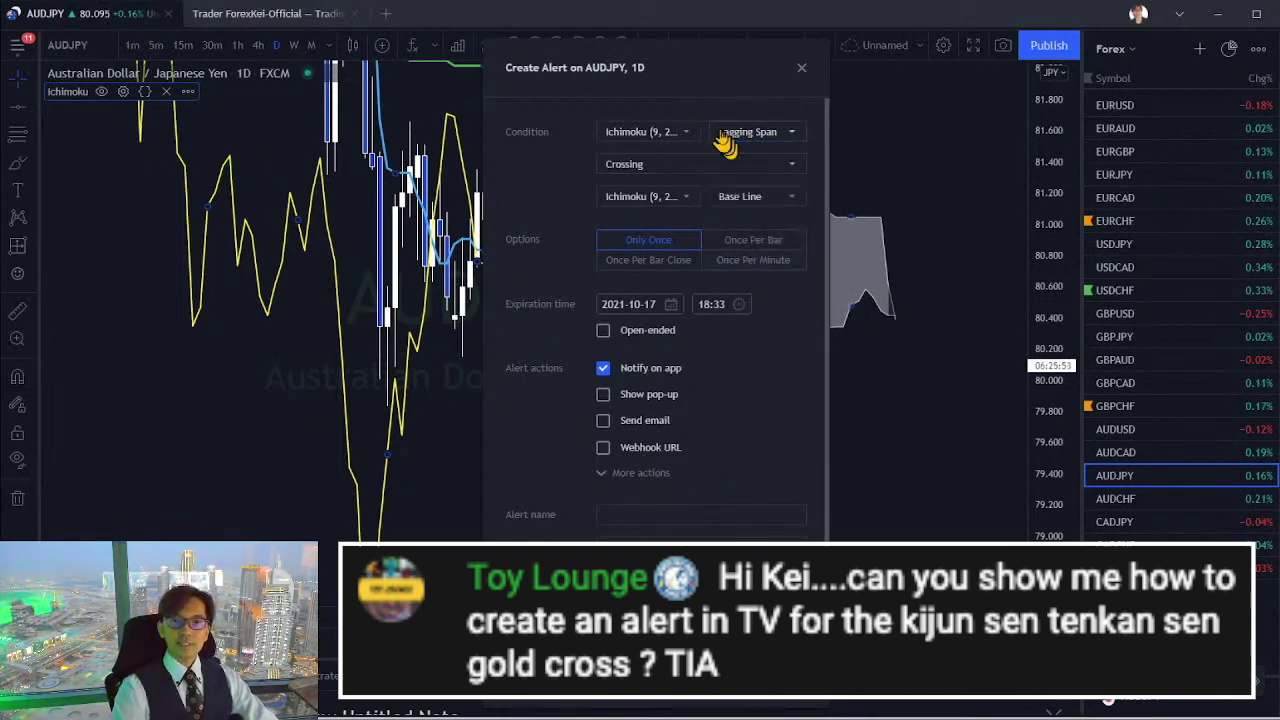
click(674, 200)
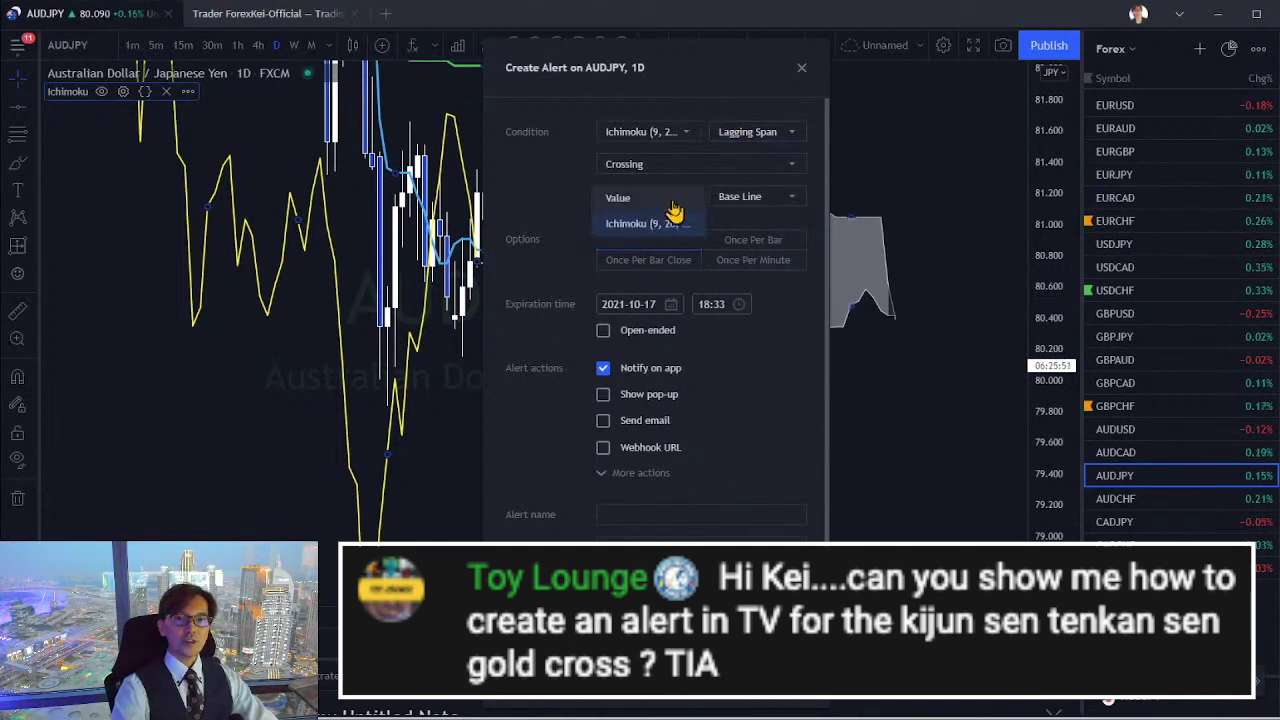
click(655, 200)
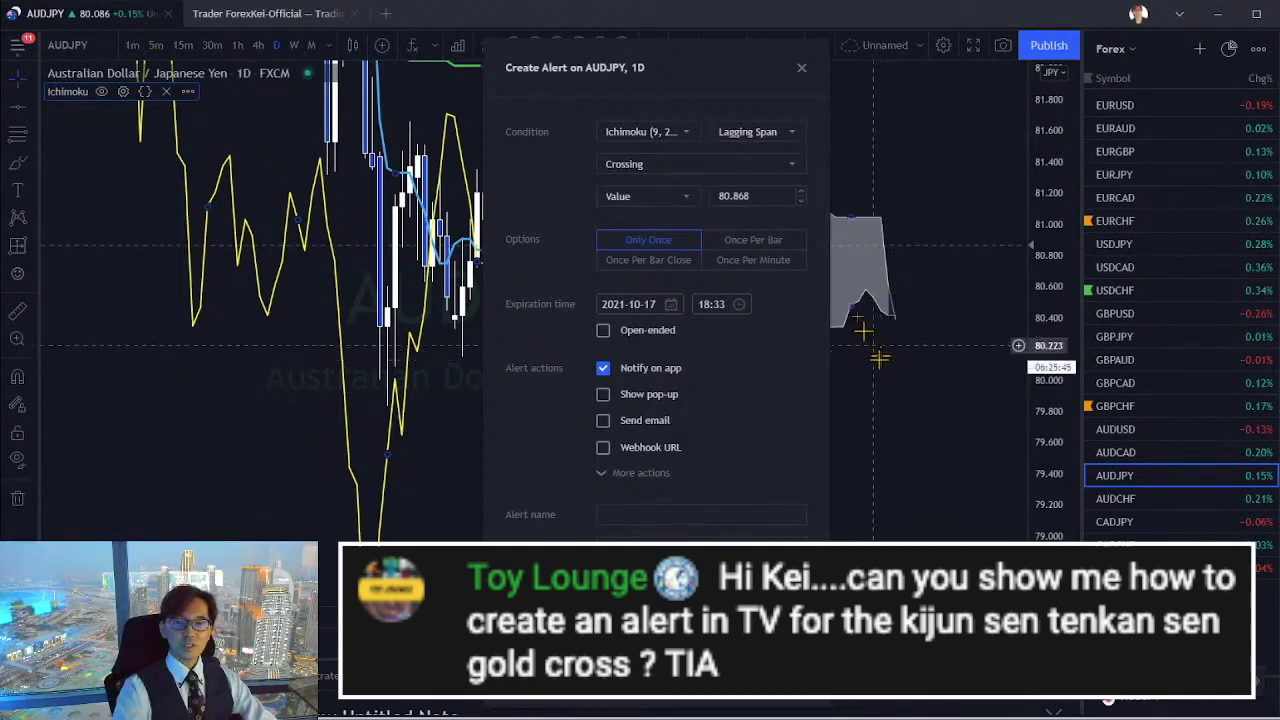
- Cancel the alert, compress the price scale, and place a horizontal line at 77.854
key(Escape)
drag(1044, 160, 766, 314)
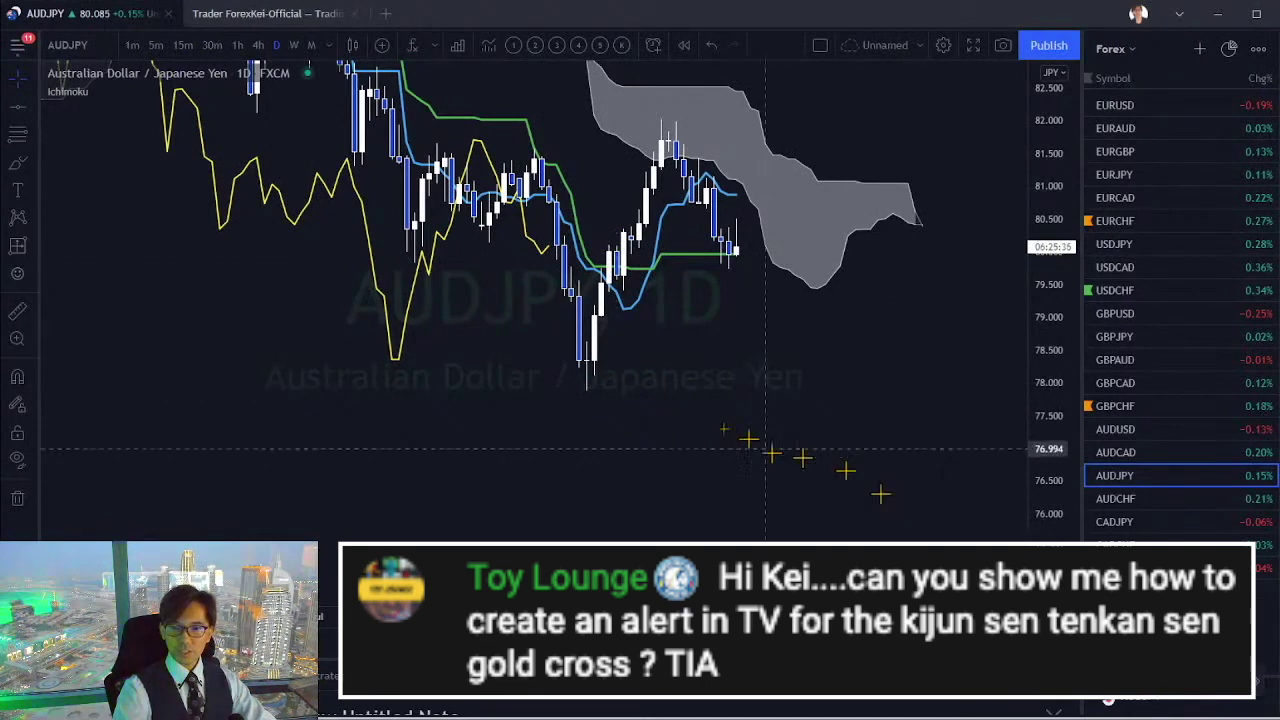
click(662, 392)
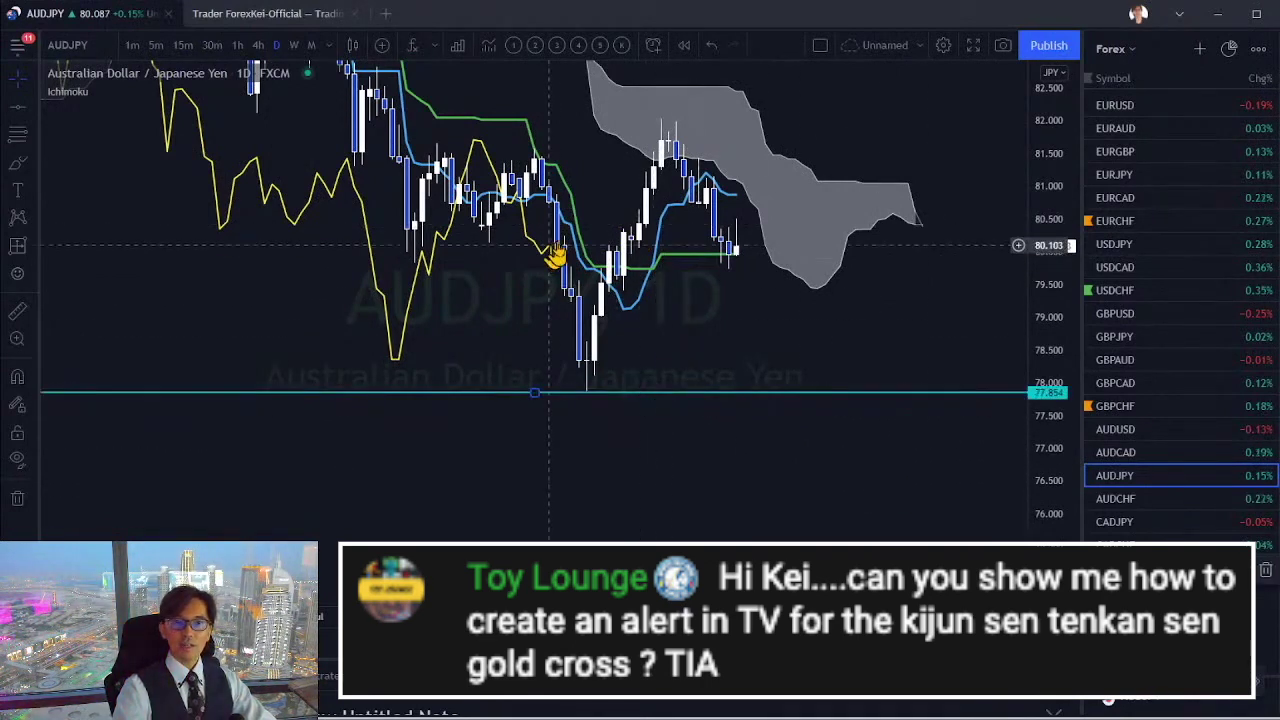
right_click(674, 100)
- Set a new Ichimoku alert for the Lagging Span crossing the value 77.854
click(688, 105)
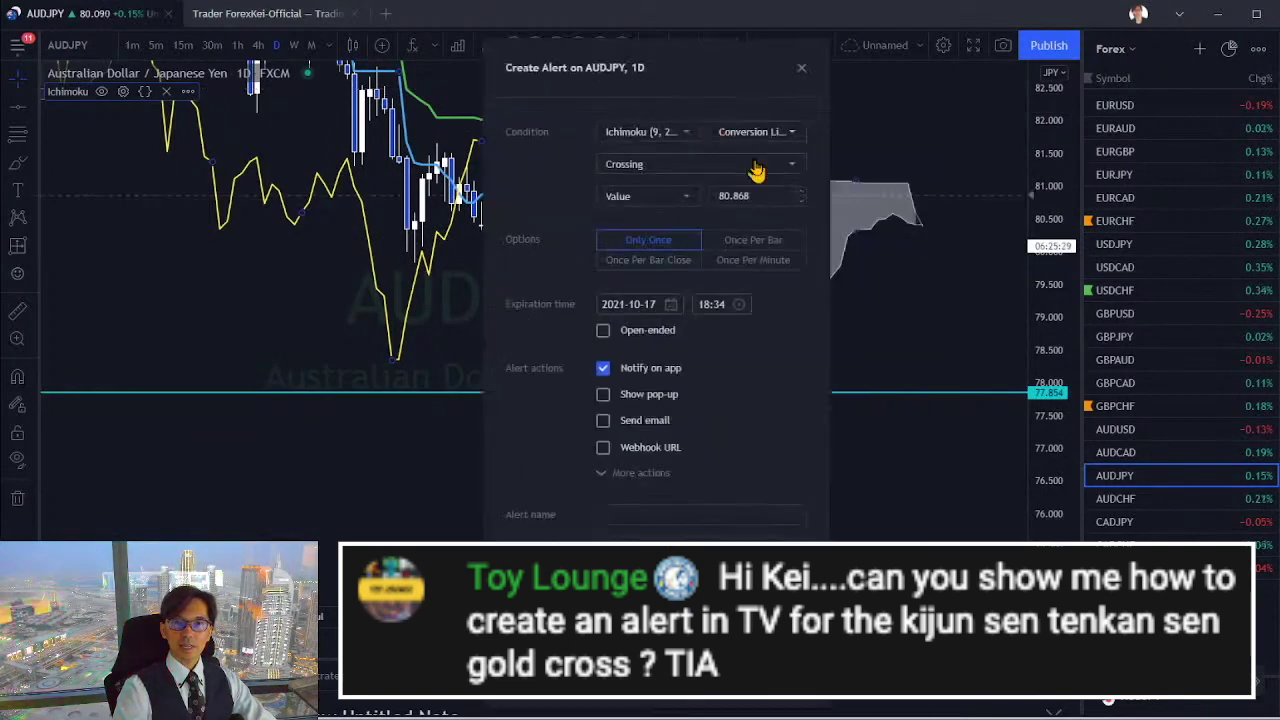
click(742, 134)
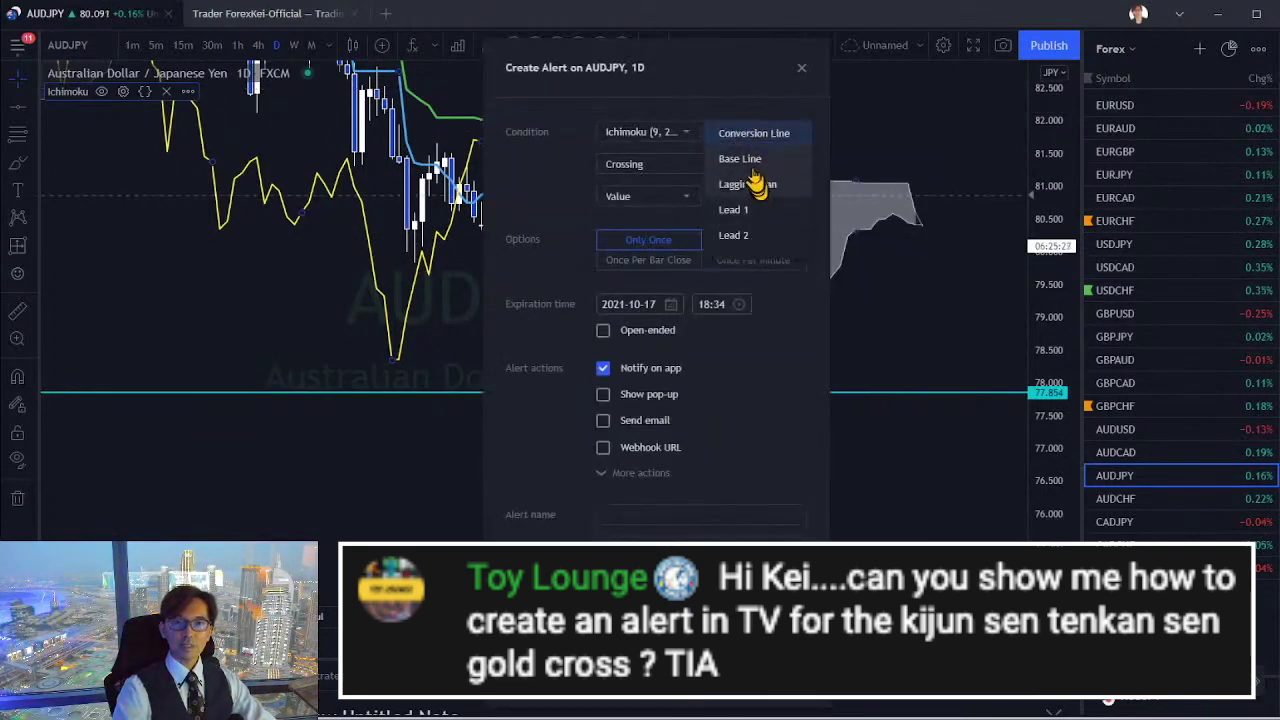
scroll(760, 200, down, 1)
scroll(755, 170, up, 1)
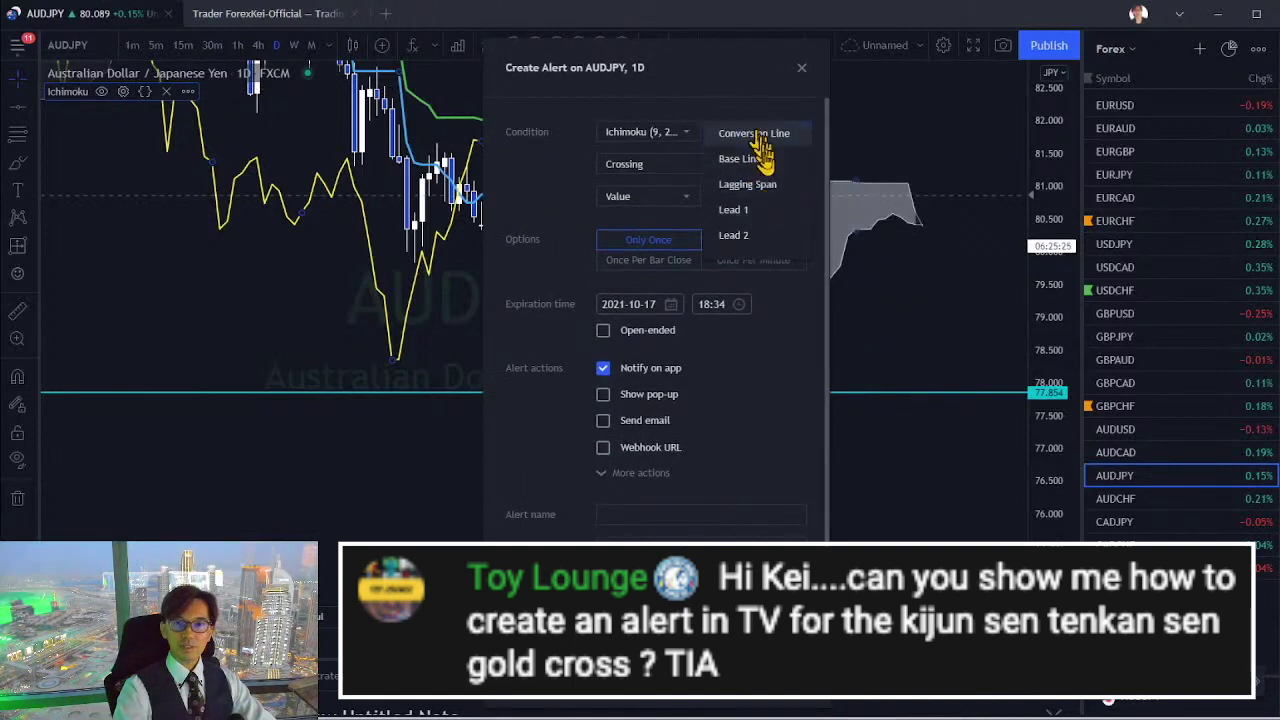
click(780, 185)
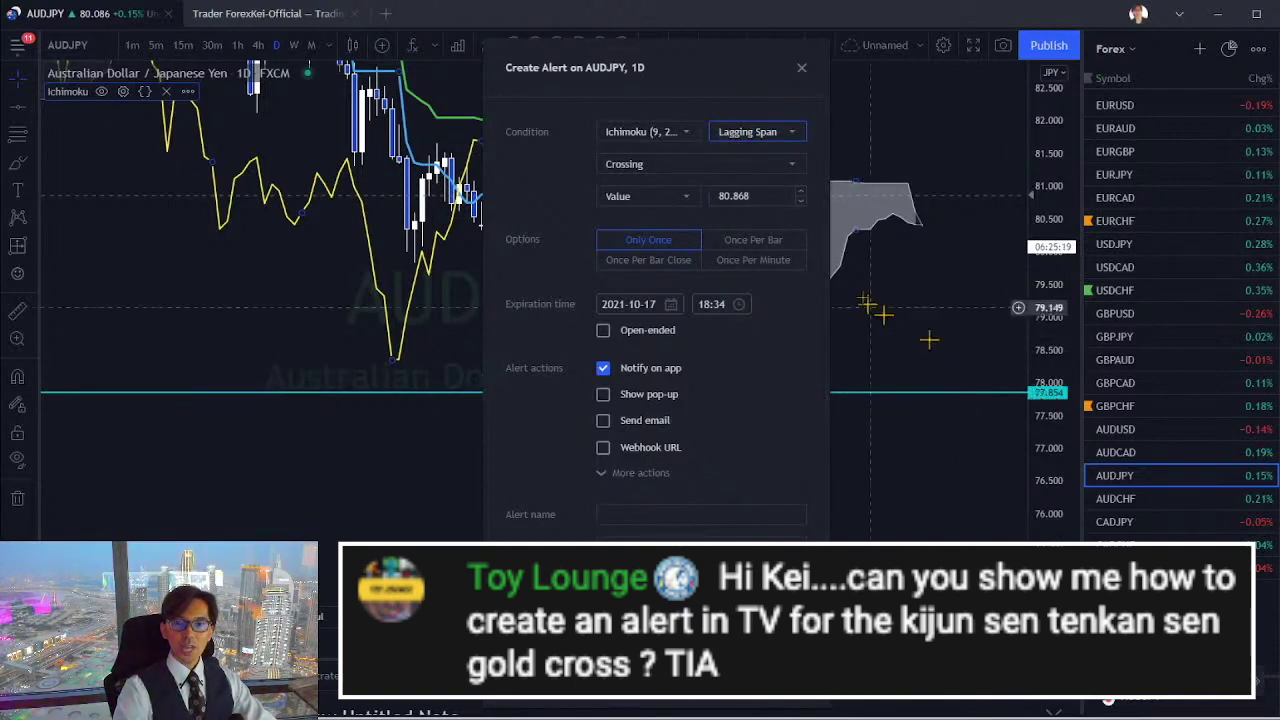
click(760, 196)
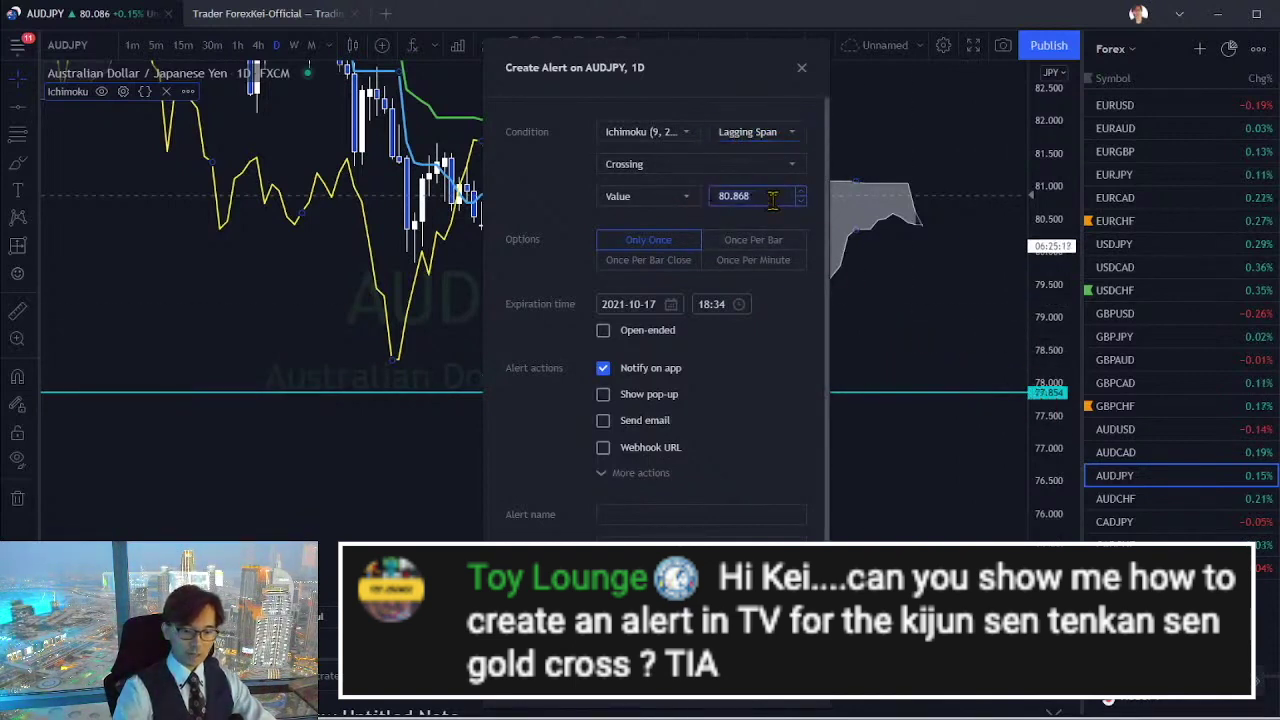
text(77)
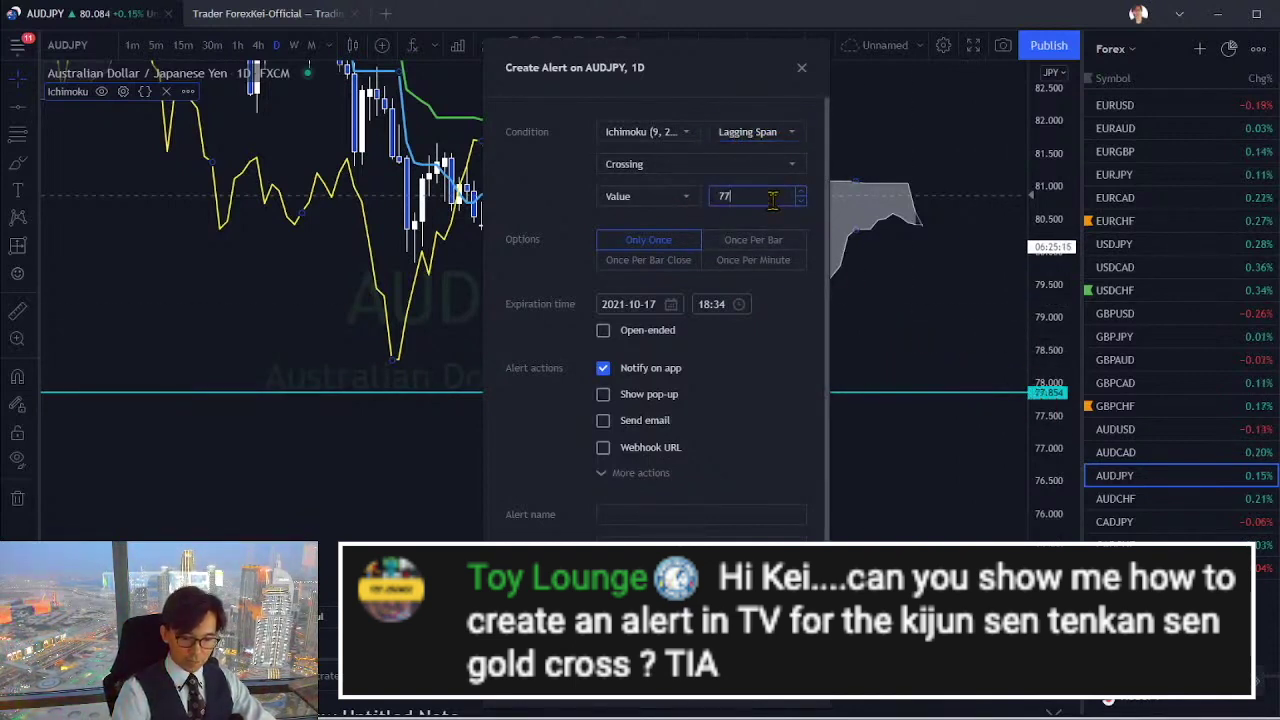
text(.85)
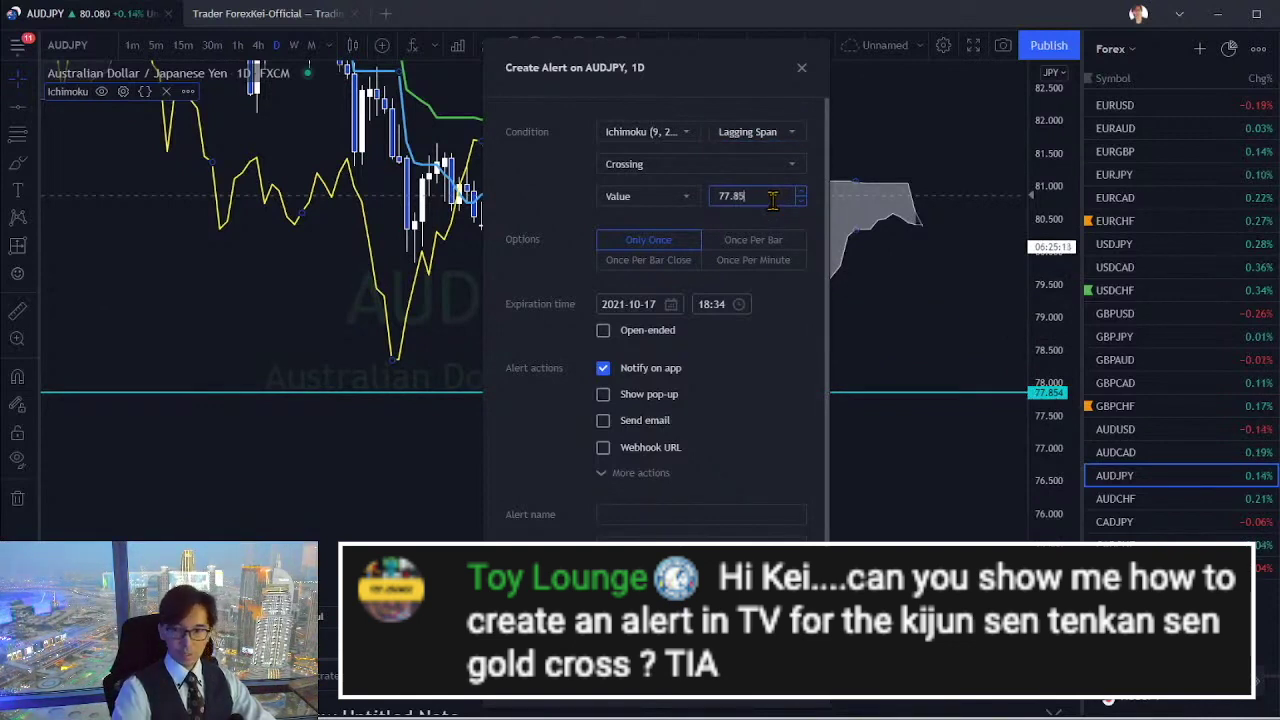
text(4)
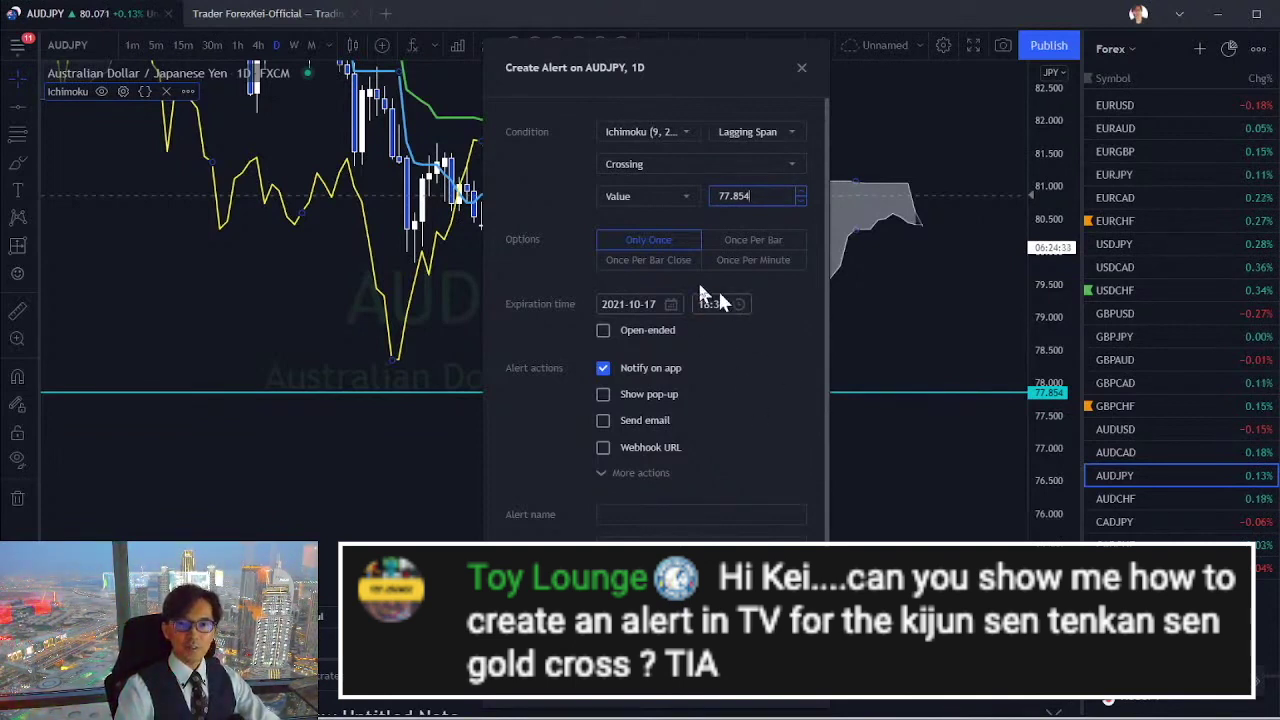
- Make the alert trigger Only Once, then close the alert window
click(648, 240)
key(Escape)
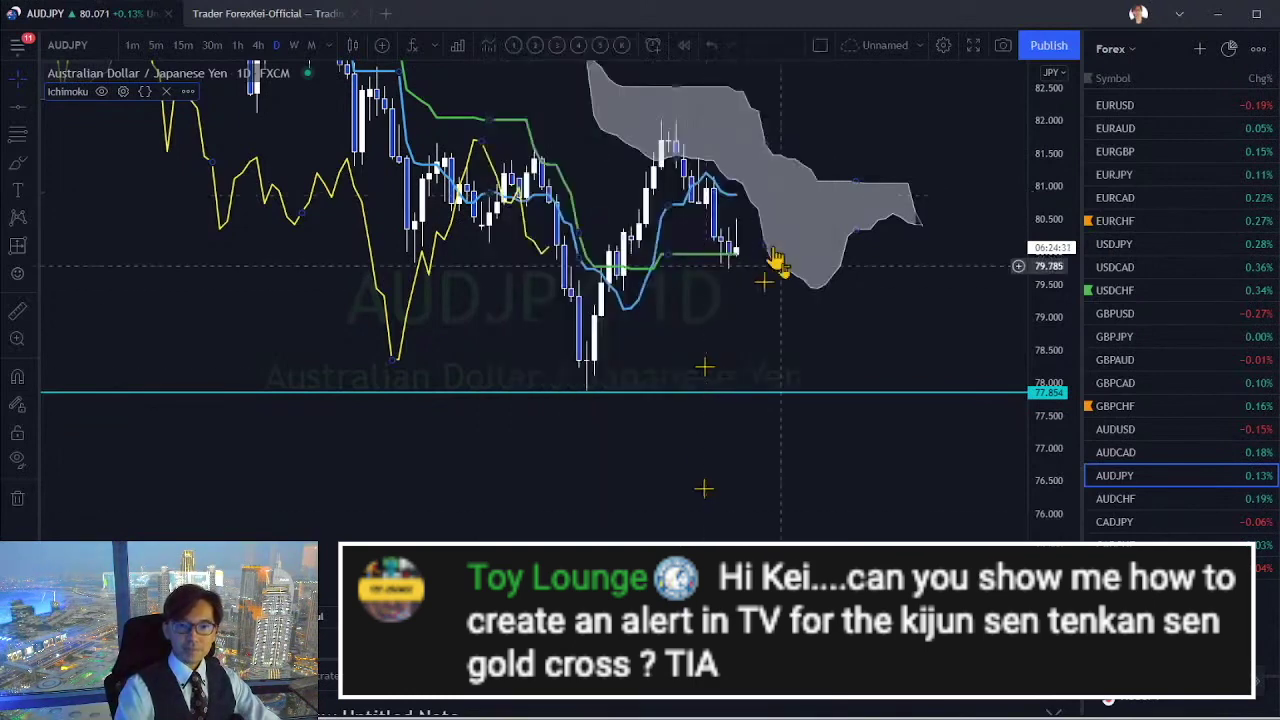
scroll(814, 157, up, 3)
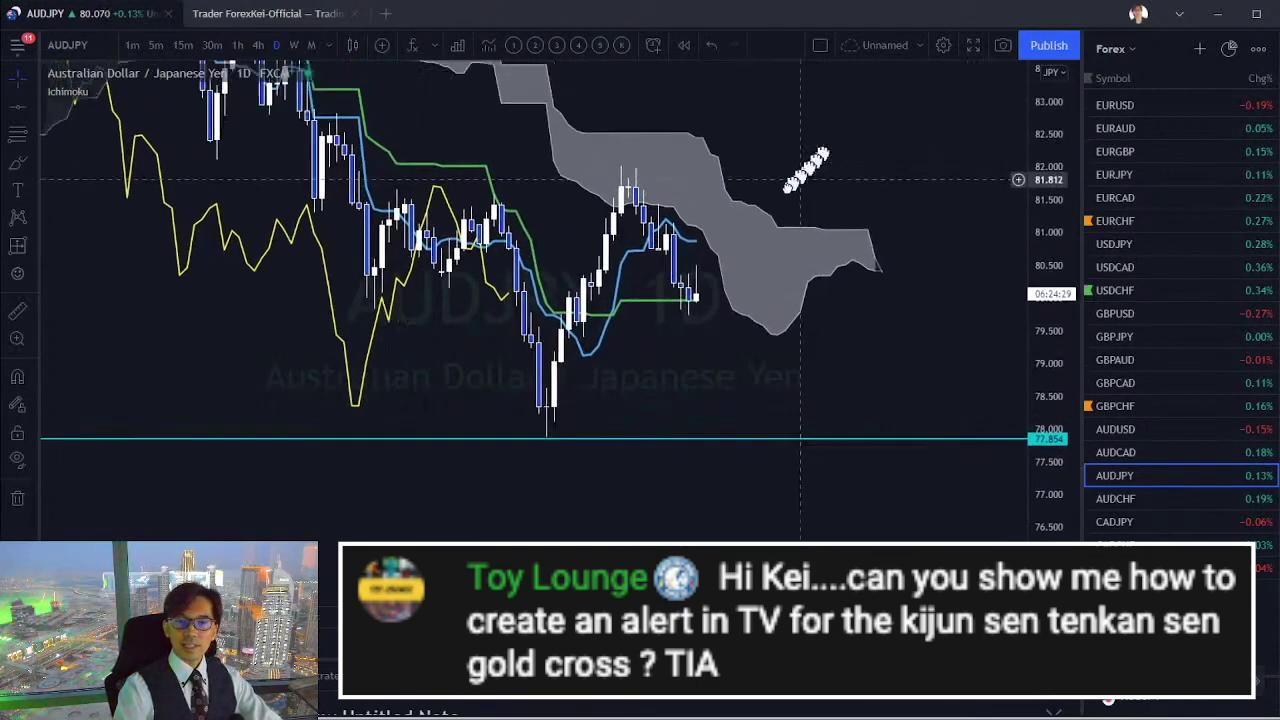